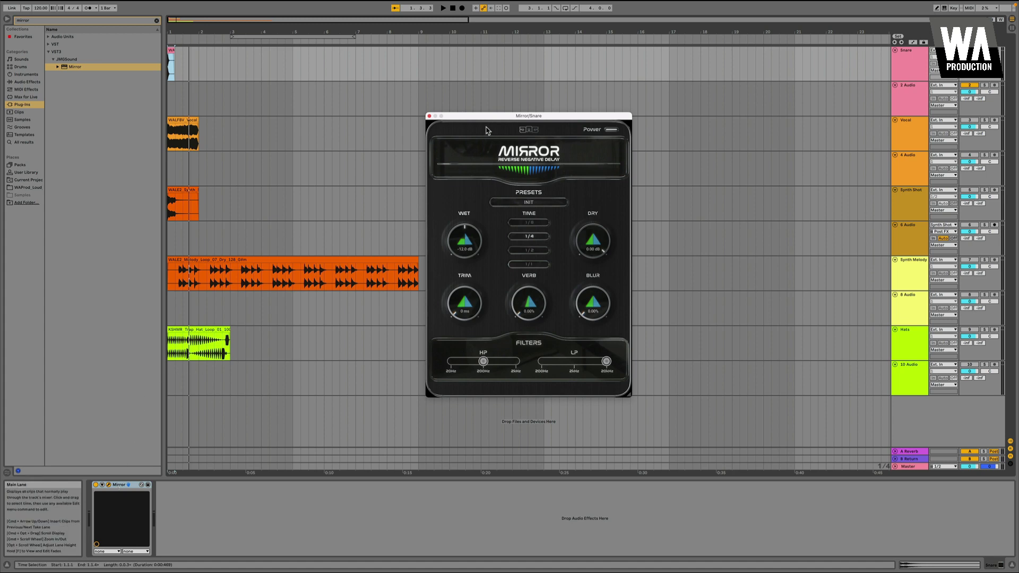
Browse Mirror's list of presets from beginning to end and close it without loading one.
{"action": "left_click", "coordinate": [518, 205]}
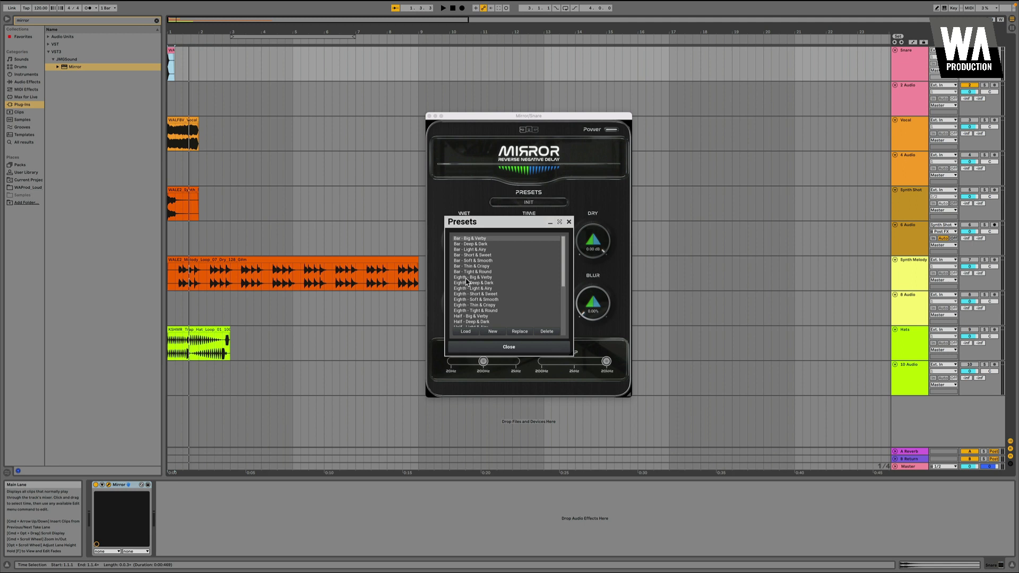
{"action": "scroll", "coordinate": [467, 281], "scroll_direction": "down", "scroll_amount": 5}
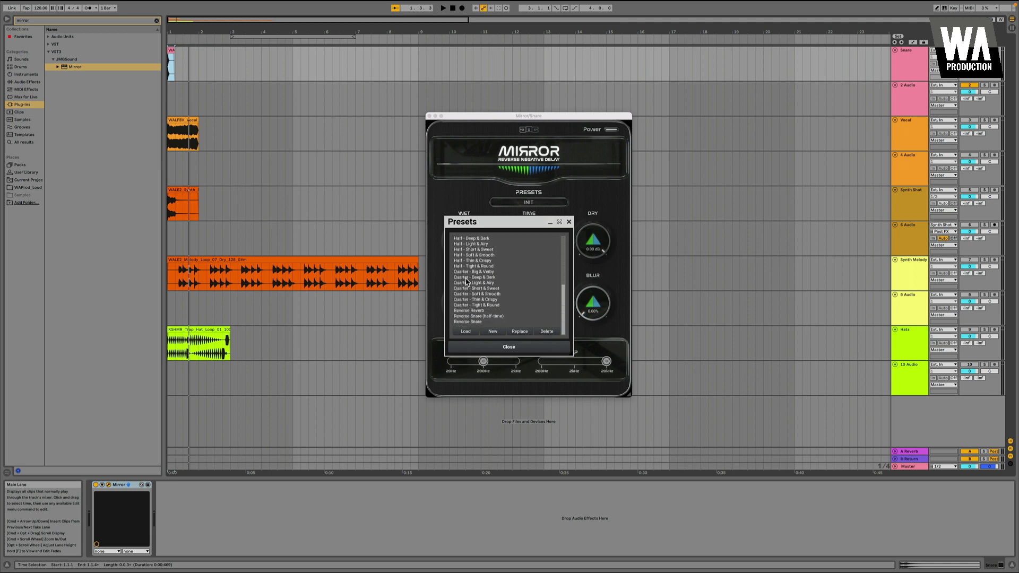
{"action": "scroll", "coordinate": [467, 282], "scroll_direction": "up", "scroll_amount": 5}
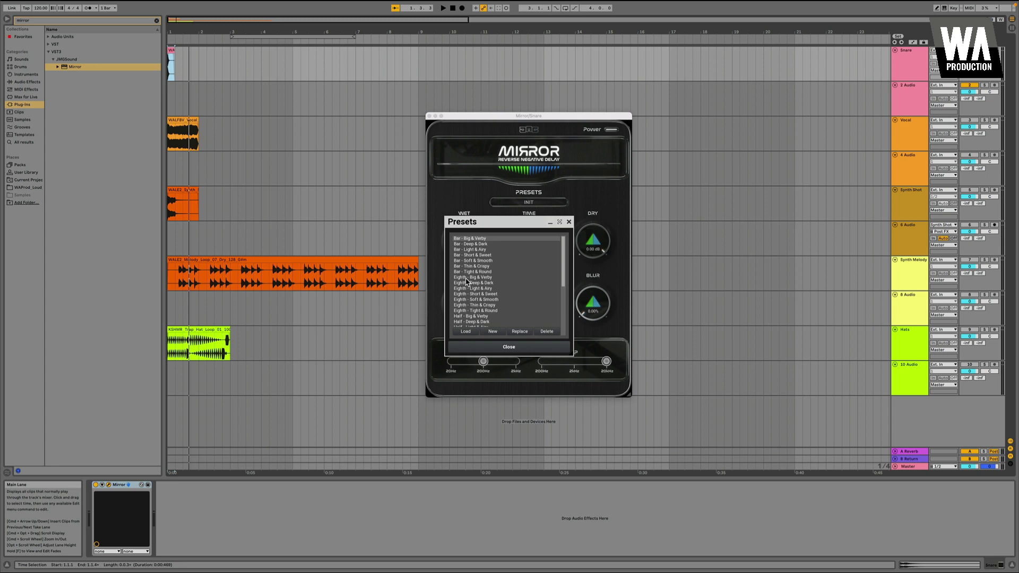
{"action": "key", "text": "Escape"}
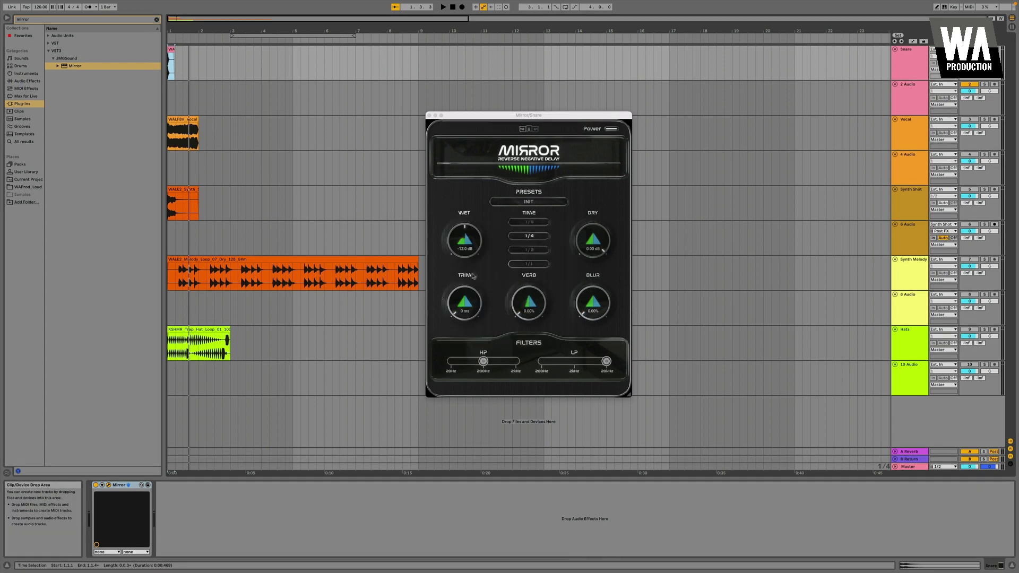
Try Mirror's 1/8, 1/4, 1/2 and 1/1 time settings and play back the snare clip.
{"action": "left_click", "coordinate": [529, 223]}
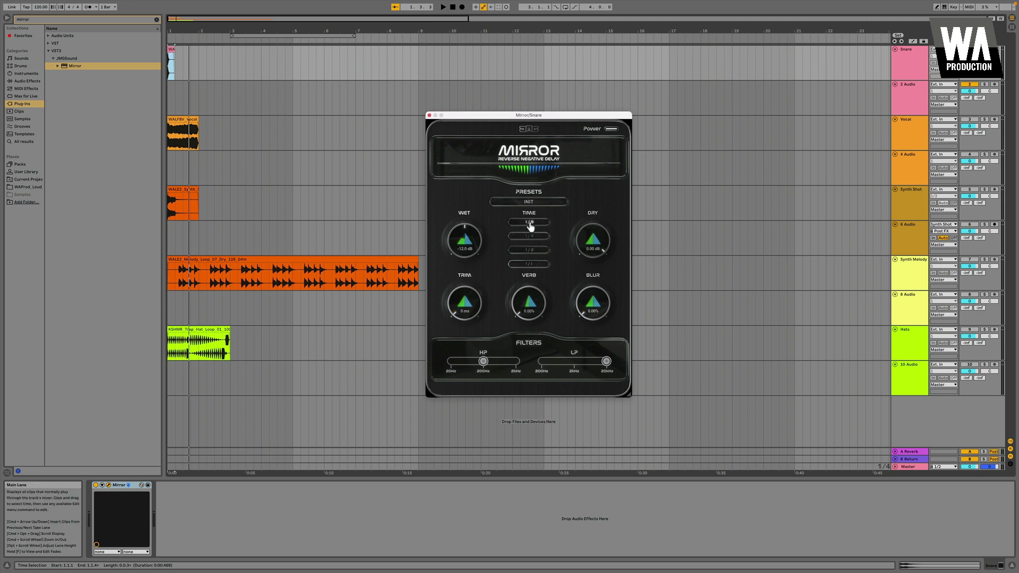
{"action": "left_click", "coordinate": [529, 237]}
{"action": "left_click", "coordinate": [529, 250]}
{"action": "left_click", "coordinate": [528, 265]}
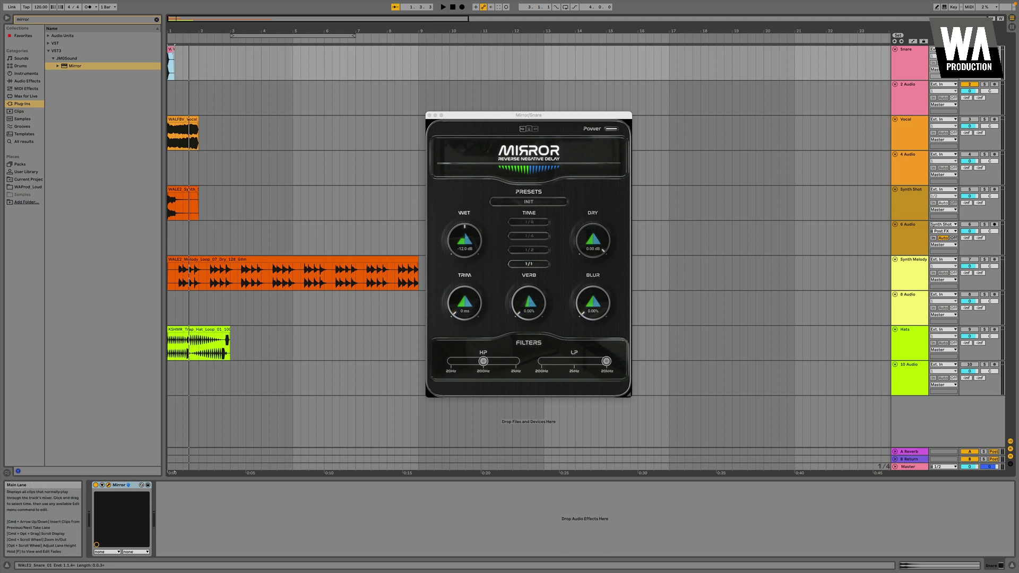
{"action": "left_click", "coordinate": [173, 55]}
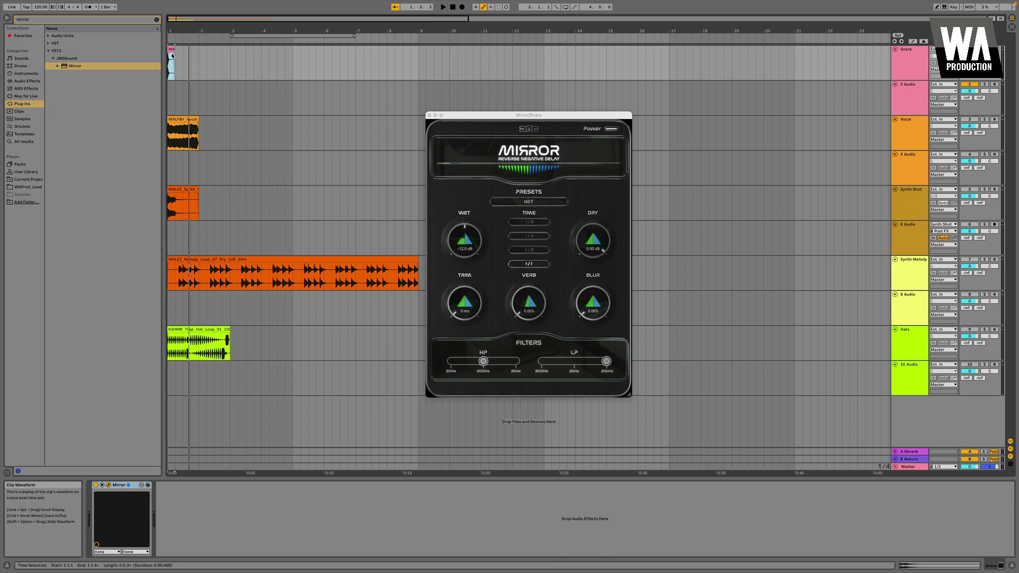
{"action": "key", "text": "space"}
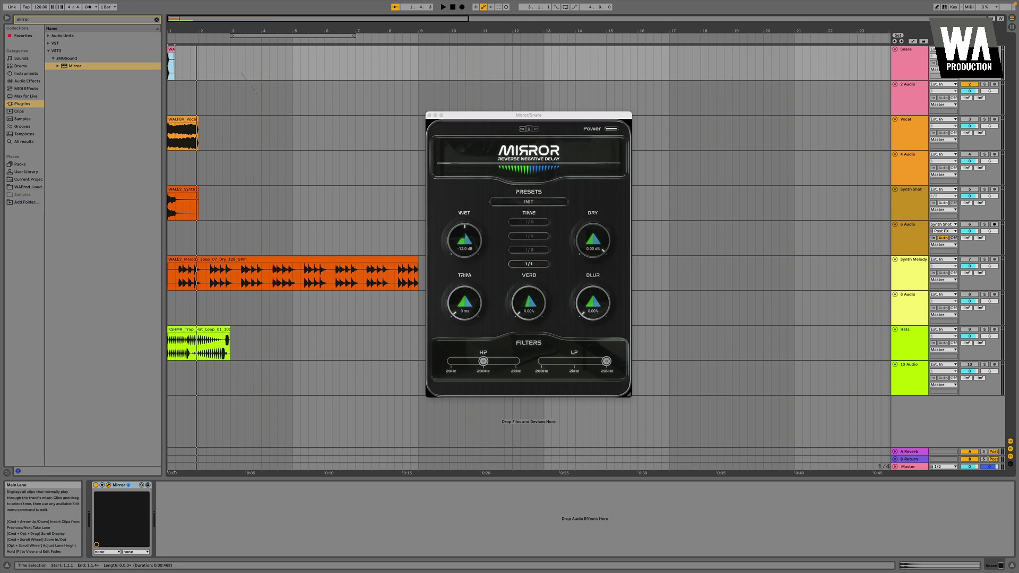
Load the Reverse Snare preset in Mirror and close the preset list.
{"action": "scroll", "coordinate": [177, 63], "scroll_direction": "up", "scroll_amount": 10}
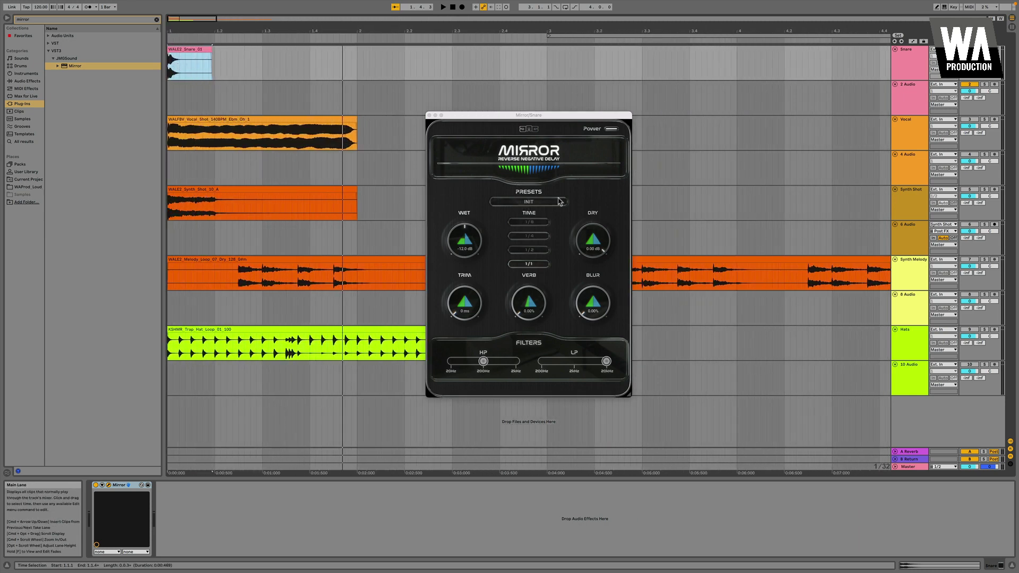
{"action": "left_click", "coordinate": [542, 203]}
{"action": "scroll", "coordinate": [525, 295], "scroll_direction": "down", "scroll_amount": 5}
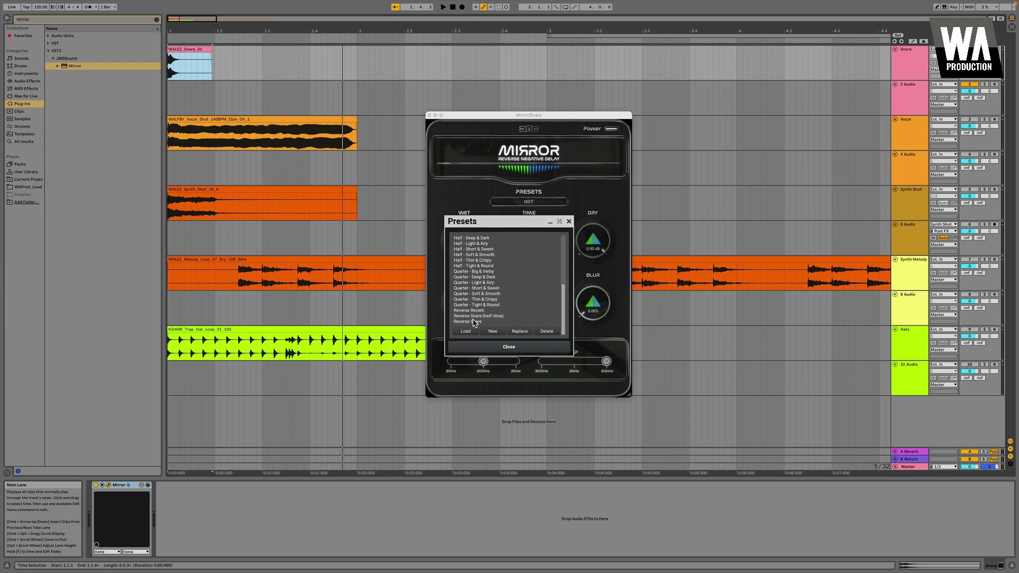
{"action": "double_click", "coordinate": [474, 322]}
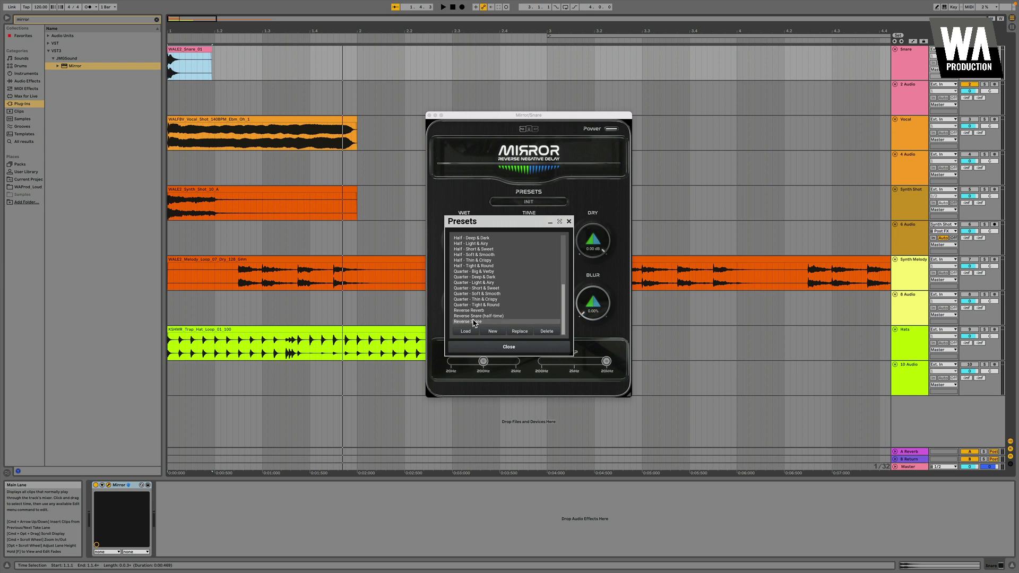
{"action": "left_click", "coordinate": [496, 346]}
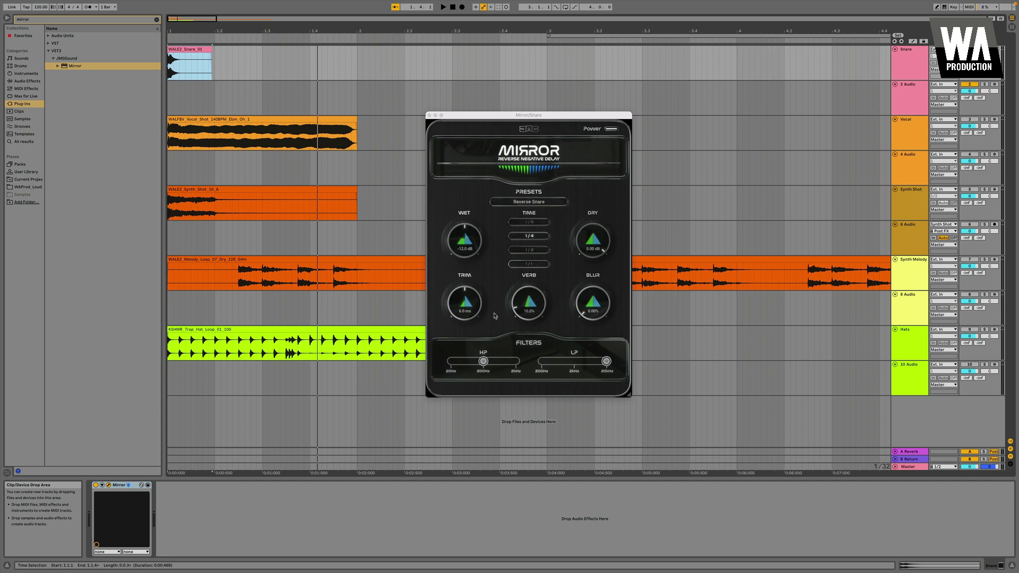
Set Mirror's time to 1/8 and raise Verb to about 47.6%, playing the snare to audition each change.
{"action": "left_click", "coordinate": [528, 223]}
{"action": "key", "text": "space"}
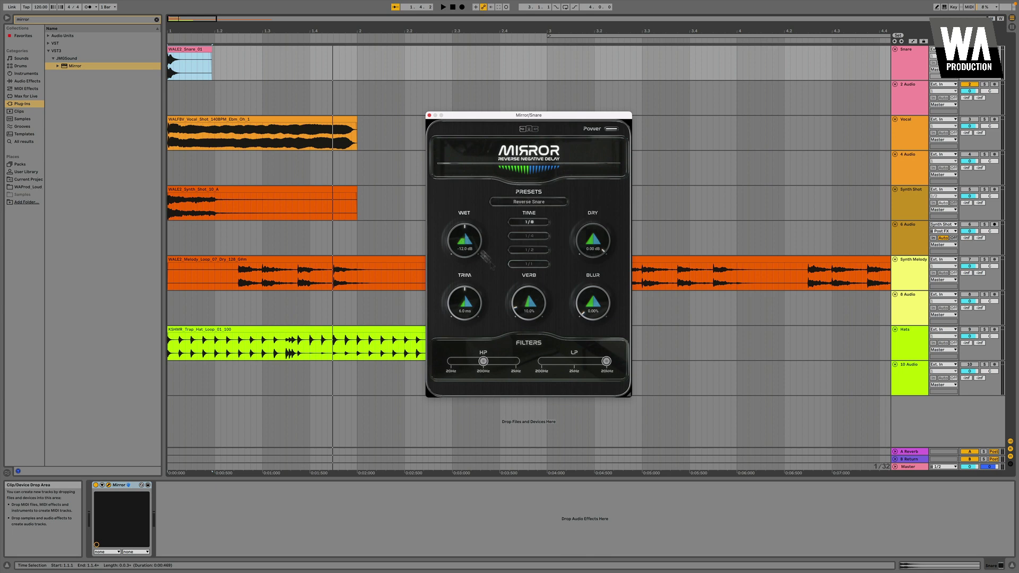
{"action": "left_click_drag", "start_coordinate": [525, 311], "coordinate": [524, 276]}
{"action": "key", "text": "space"}
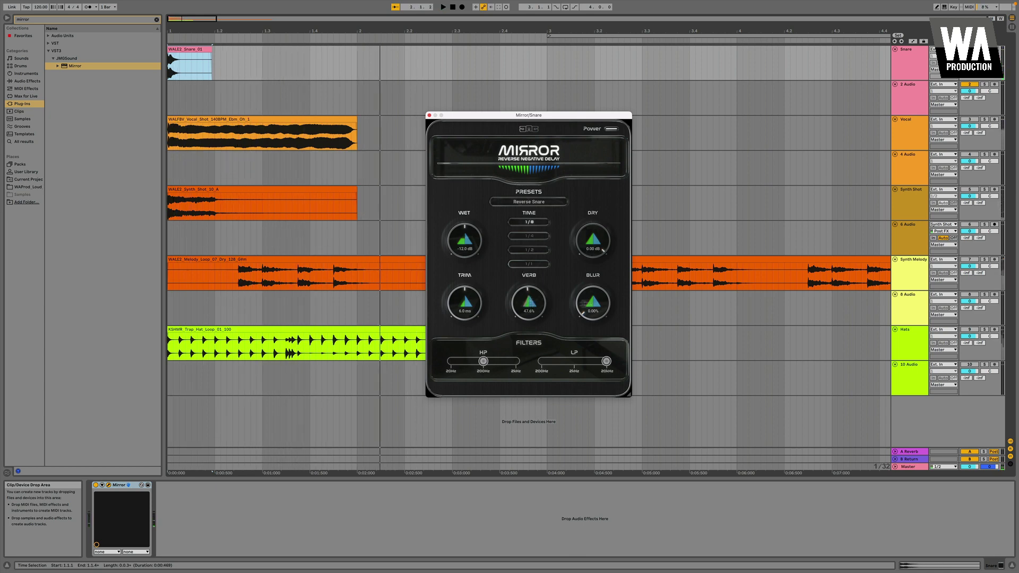
Raise Mirror's Blur to about 56.4%, keep Dry at 0.00 dB, and play the snare.
{"action": "left_click_drag", "start_coordinate": [584, 304], "coordinate": [586, 291]}
{"action": "left_click_drag", "start_coordinate": [604, 249], "coordinate": [603, 255]}
{"action": "key", "text": "space"}
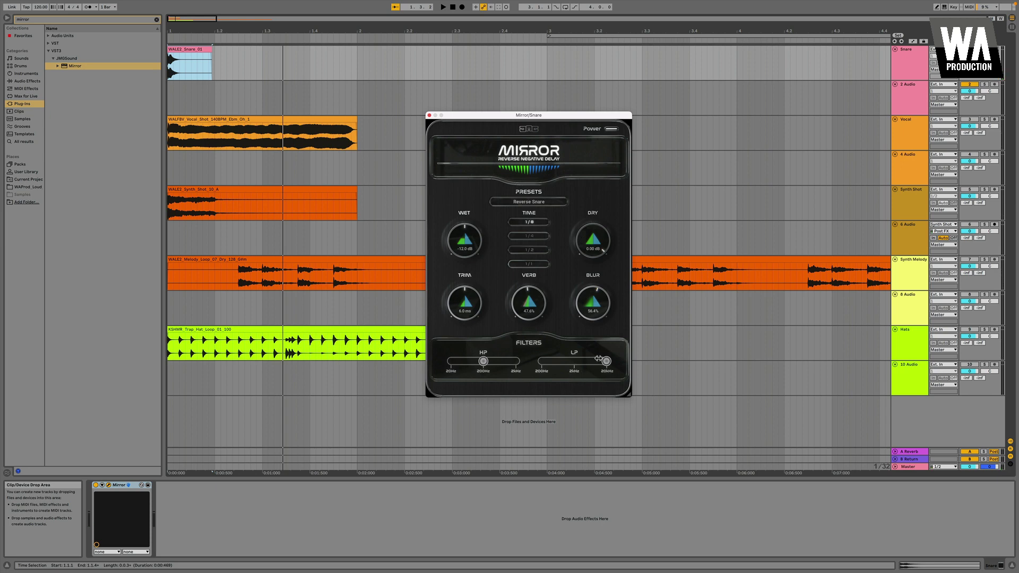
Try lowering Mirror's low-pass filter to about 2 kHz, play the snare, and return the filter to 20 kHz.
{"action": "left_click_drag", "start_coordinate": [606, 361], "coordinate": [582, 364]}
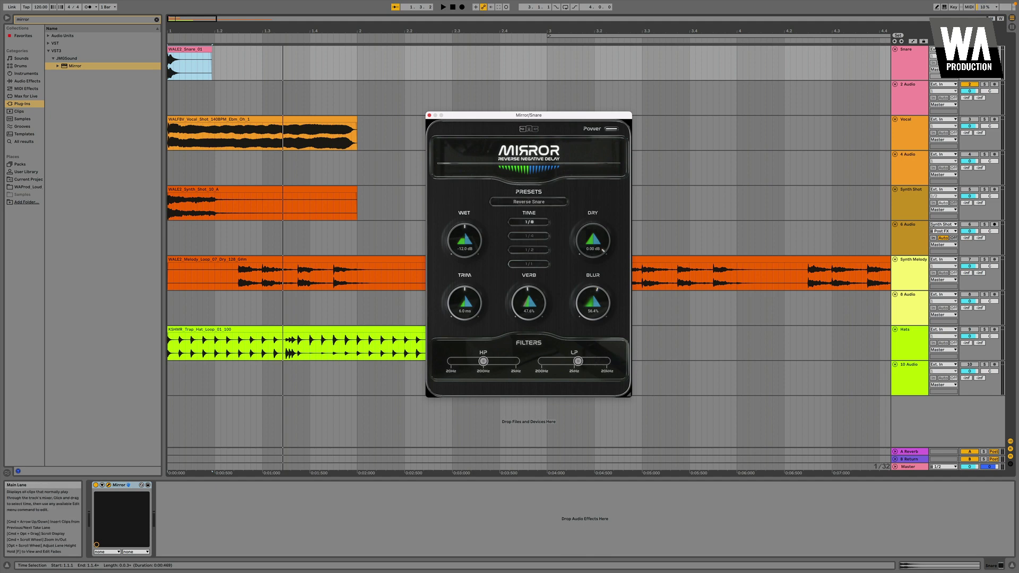
{"action": "key", "text": "space"}
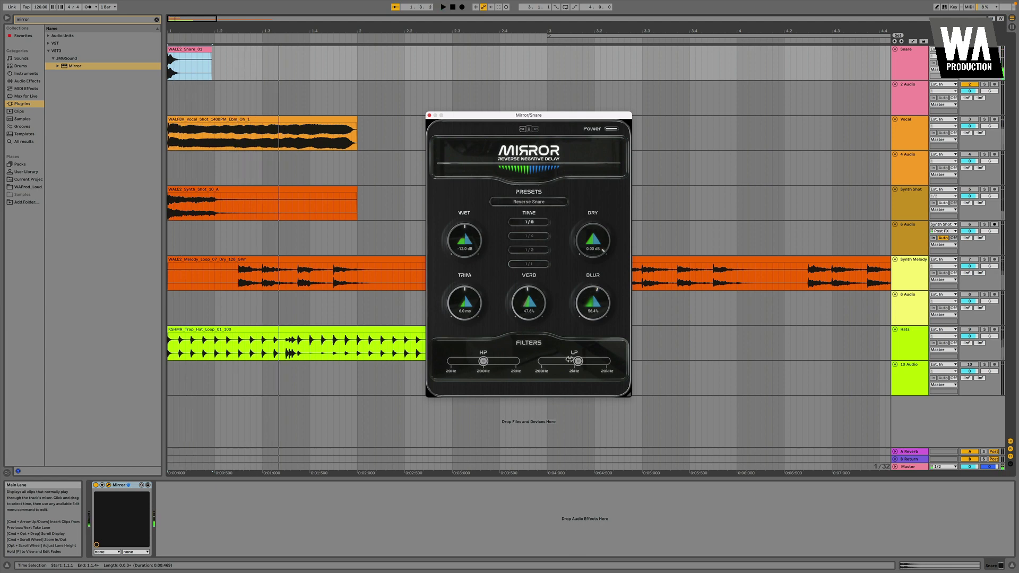
{"action": "left_click_drag", "start_coordinate": [577, 361], "coordinate": [605, 361]}
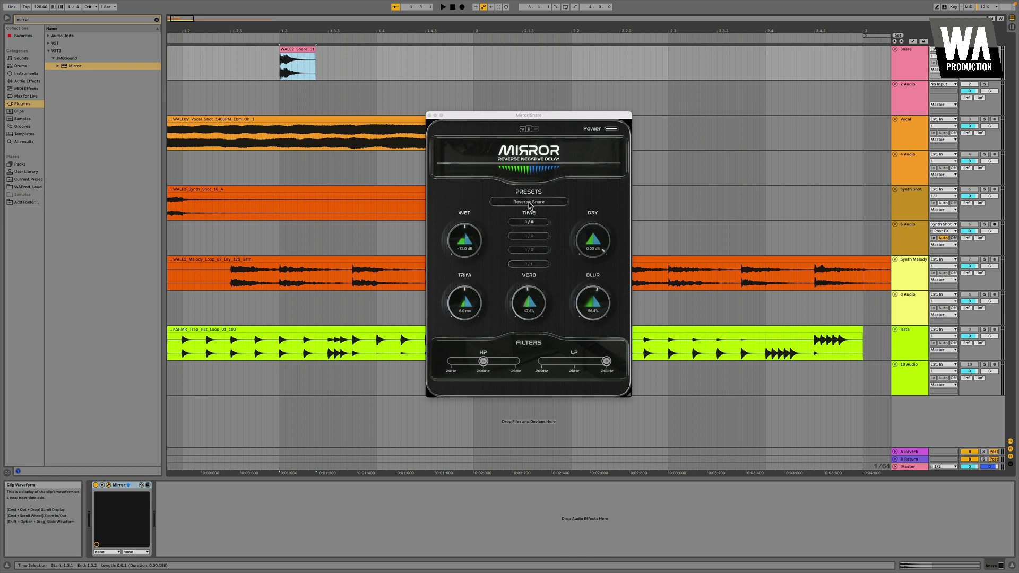
Silence Mirror's Dry signal and play the Snare track from 1.2.1 to hear only the reversed sound.
{"action": "left_click", "coordinate": [593, 235]}
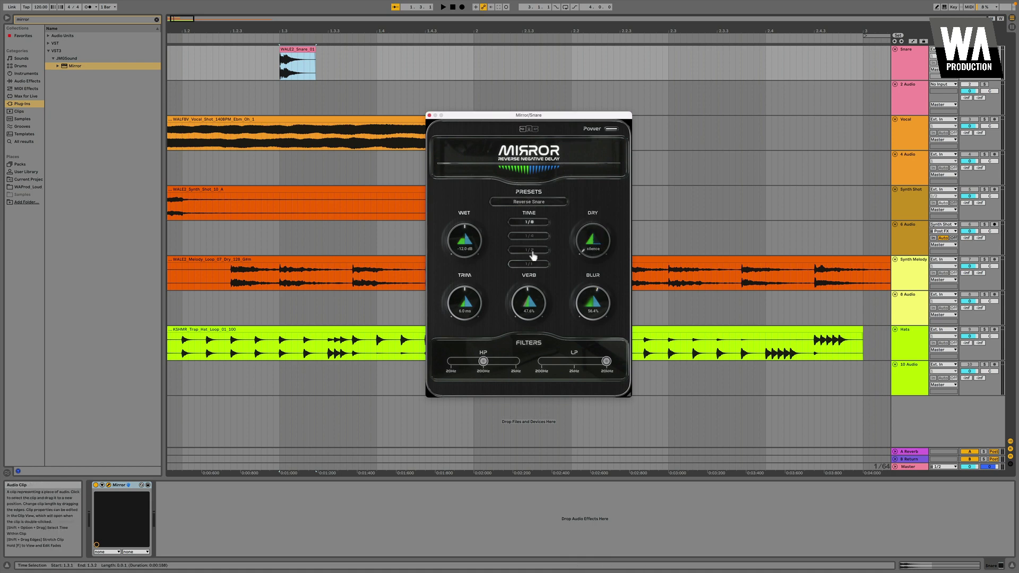
{"action": "left_click", "coordinate": [183, 68]}
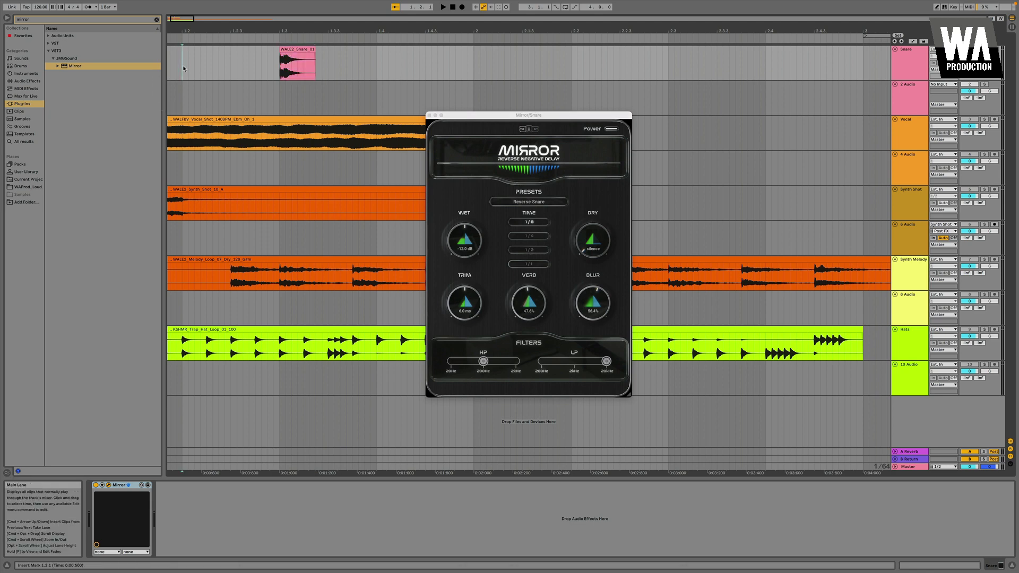
{"action": "key", "text": "space"}
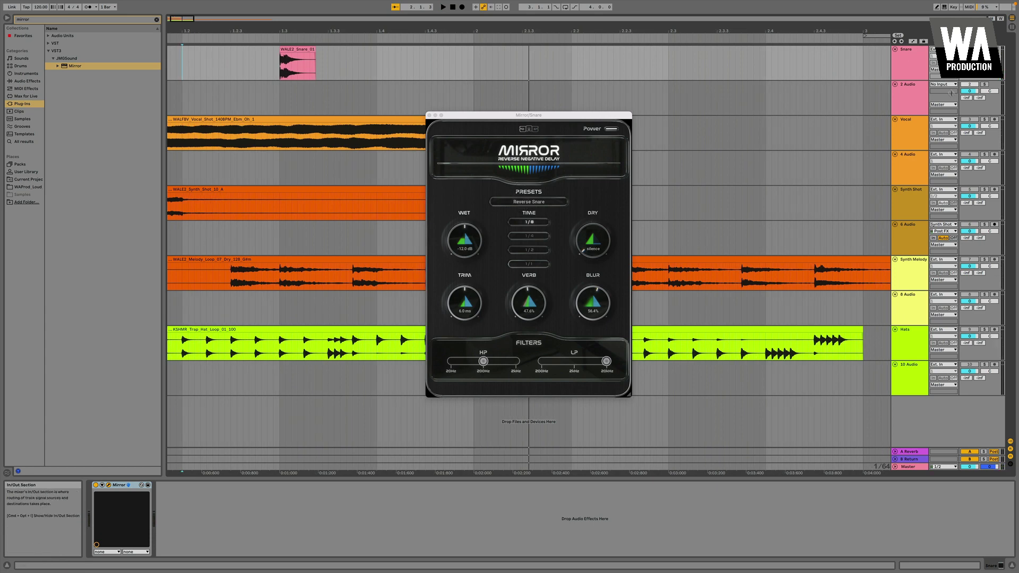
Route the Snare track's Post FX signal into the 2 Audio track's input.
{"action": "left_click", "coordinate": [943, 84]}
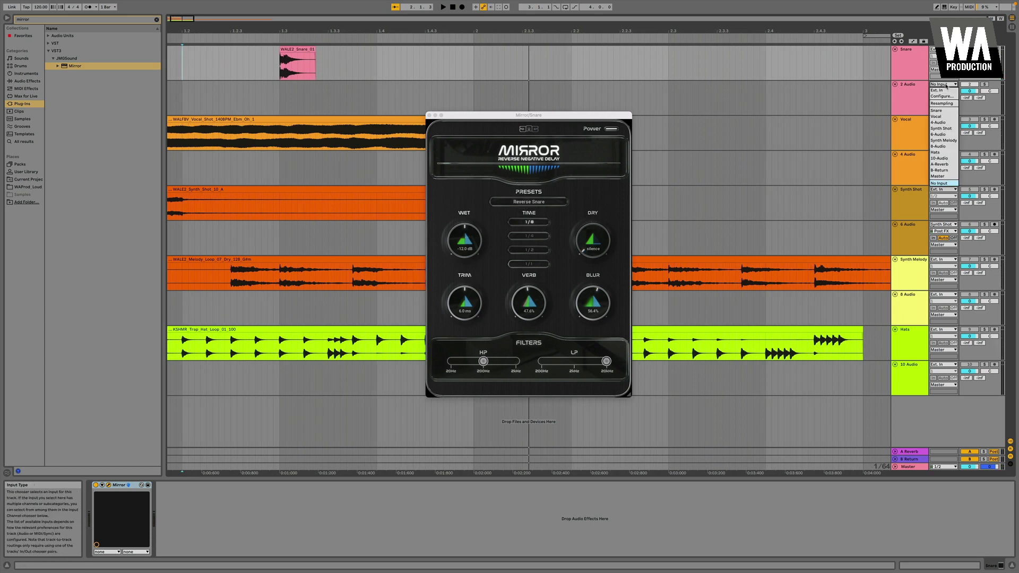
{"action": "left_click", "coordinate": [941, 110]}
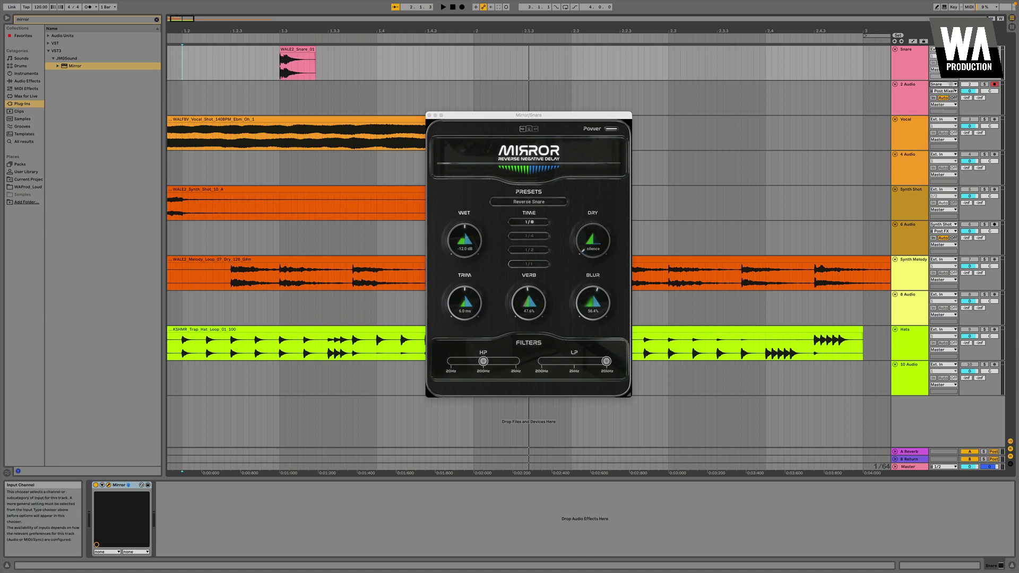
{"action": "left_click", "coordinate": [941, 91]}
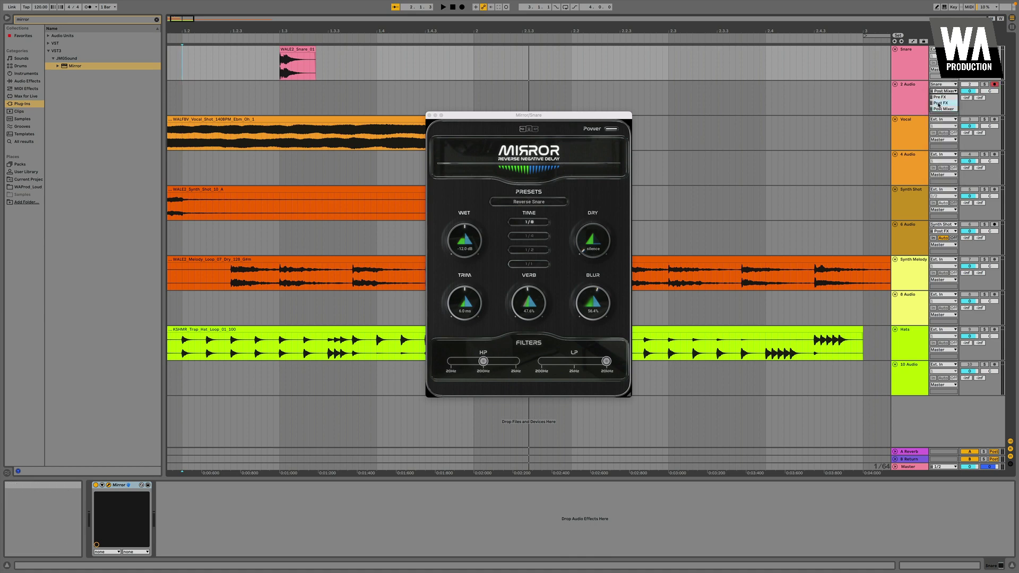
{"action": "left_click", "coordinate": [942, 99]}
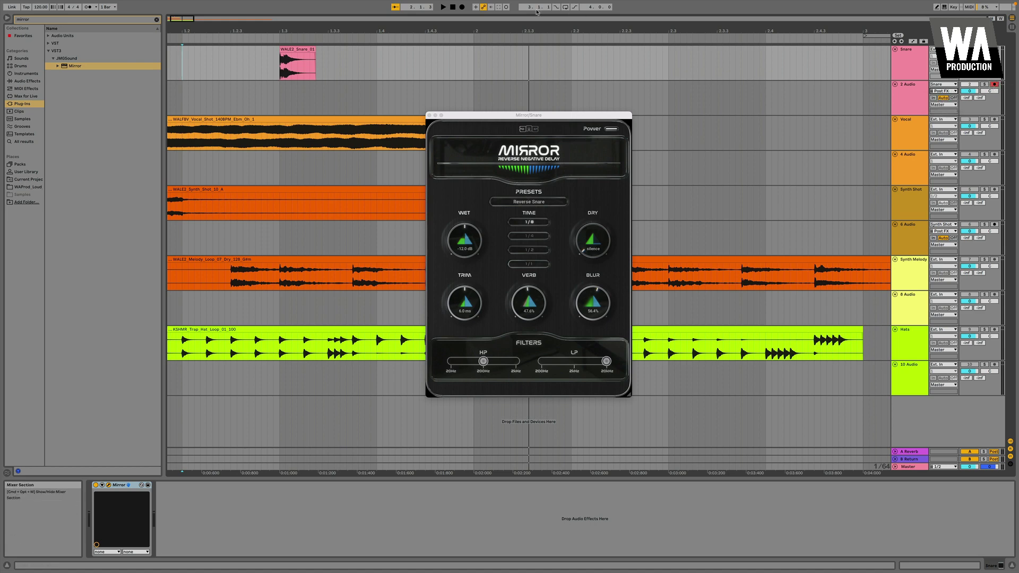
Record the reversed snare onto the 2 Audio track starting from 1.2.1.
{"action": "scroll", "coordinate": [245, 98], "scroll_direction": "left", "scroll_amount": 3}
{"action": "left_click", "coordinate": [245, 98]}
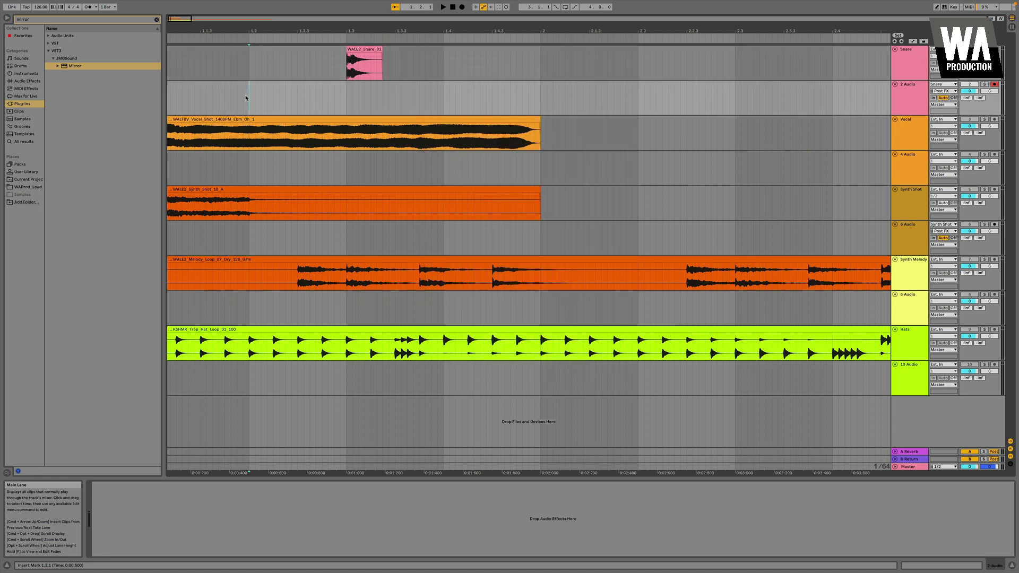
{"action": "left_click", "coordinate": [453, 7]}
{"action": "left_click", "coordinate": [462, 7]}
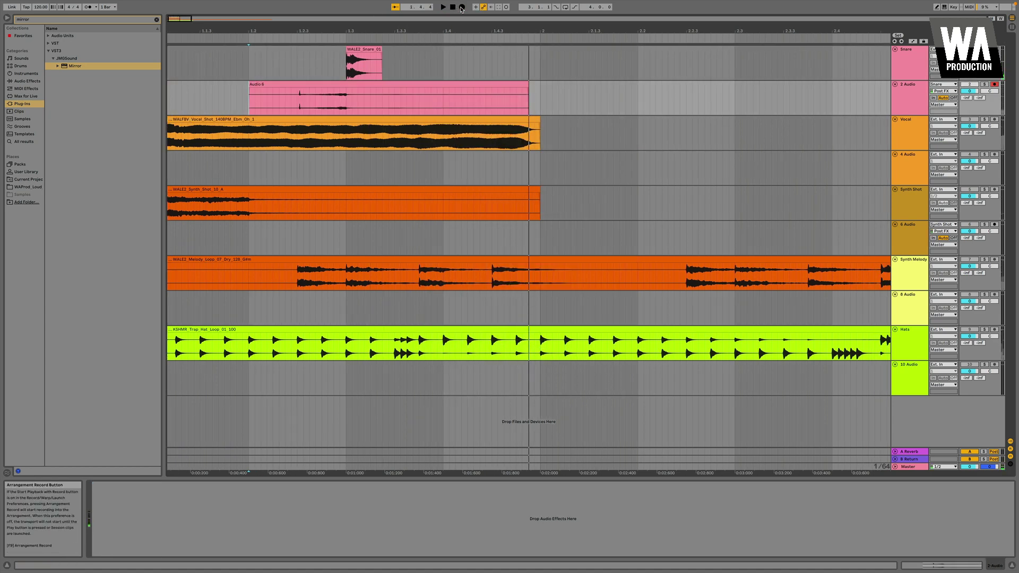
Trim the recorded clip so it starts where the reversed sound begins and ends where the snare clip starts.
{"action": "left_click", "coordinate": [255, 94]}
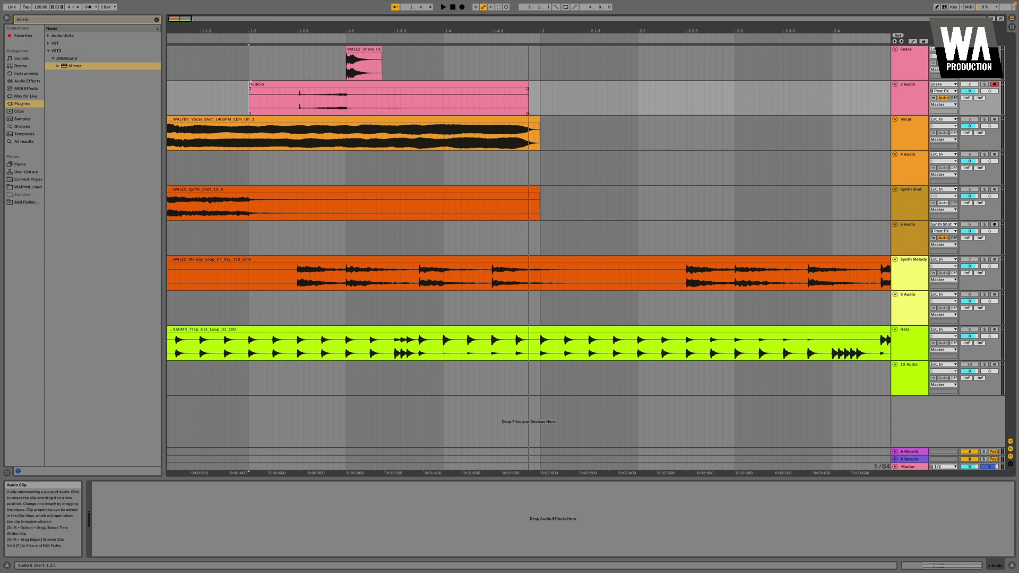
{"action": "left_click_drag", "start_coordinate": [251, 94], "coordinate": [301, 95]}
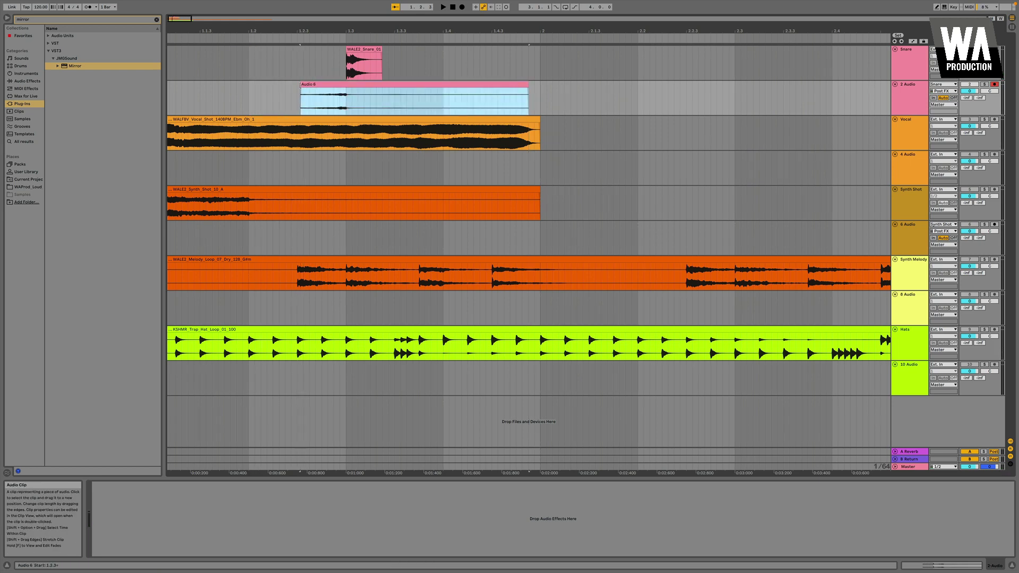
{"action": "left_click_drag", "start_coordinate": [528, 96], "coordinate": [346, 96]}
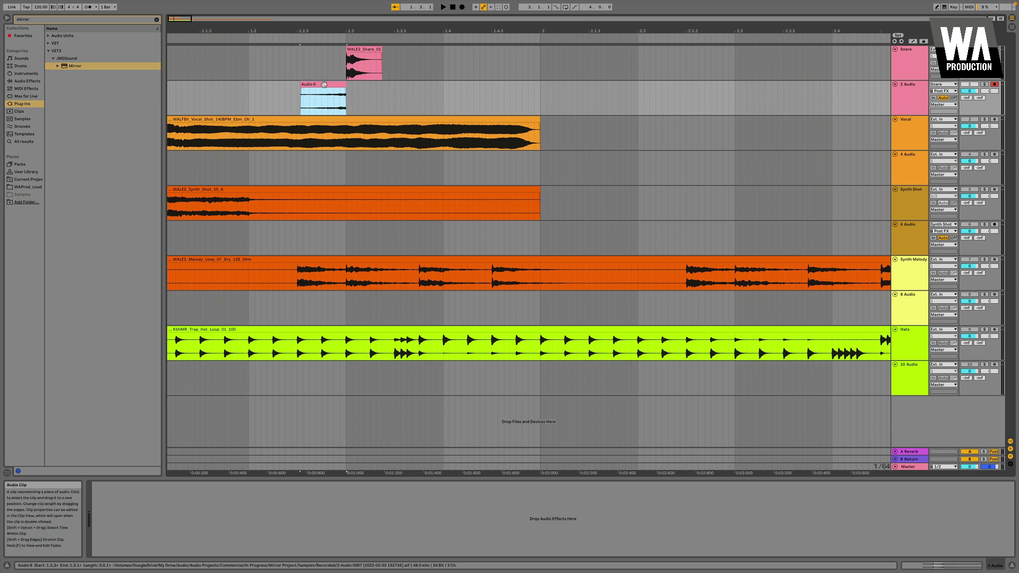
Switch off the Mirror device on the Snare track, close its window, and delete it.
{"action": "left_click", "coordinate": [412, 64]}
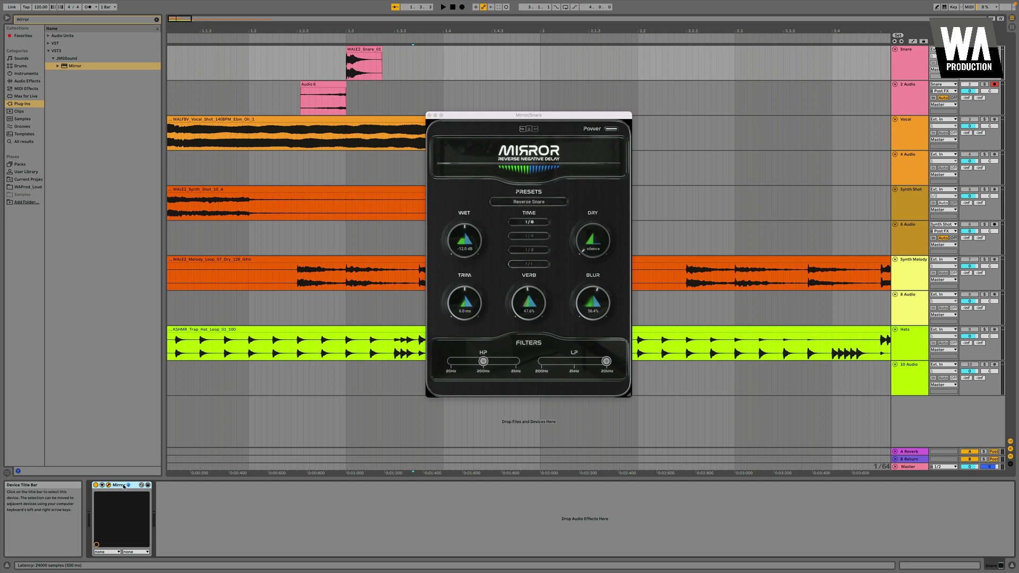
{"action": "left_click", "coordinate": [96, 486]}
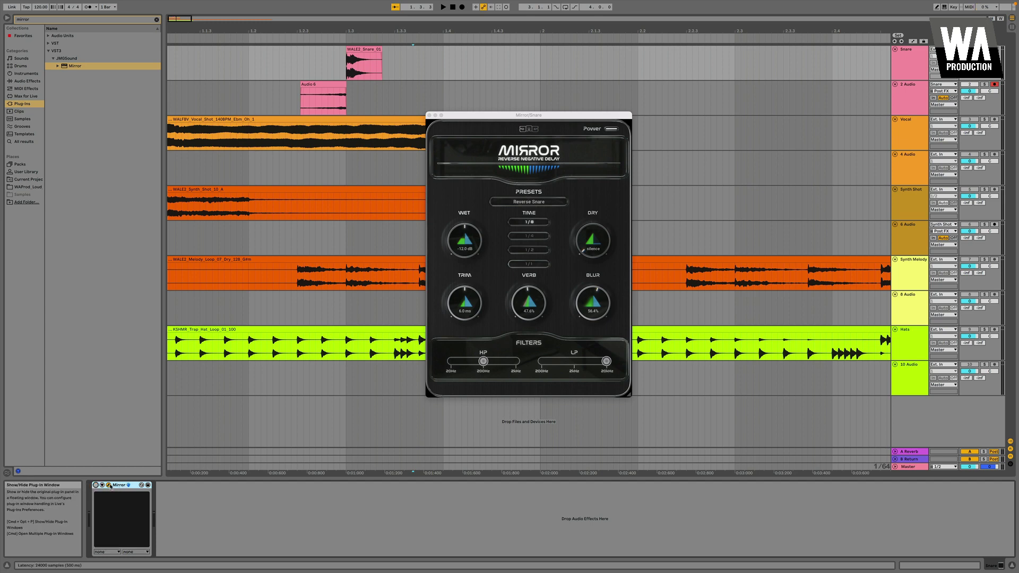
{"action": "left_click", "coordinate": [110, 485]}
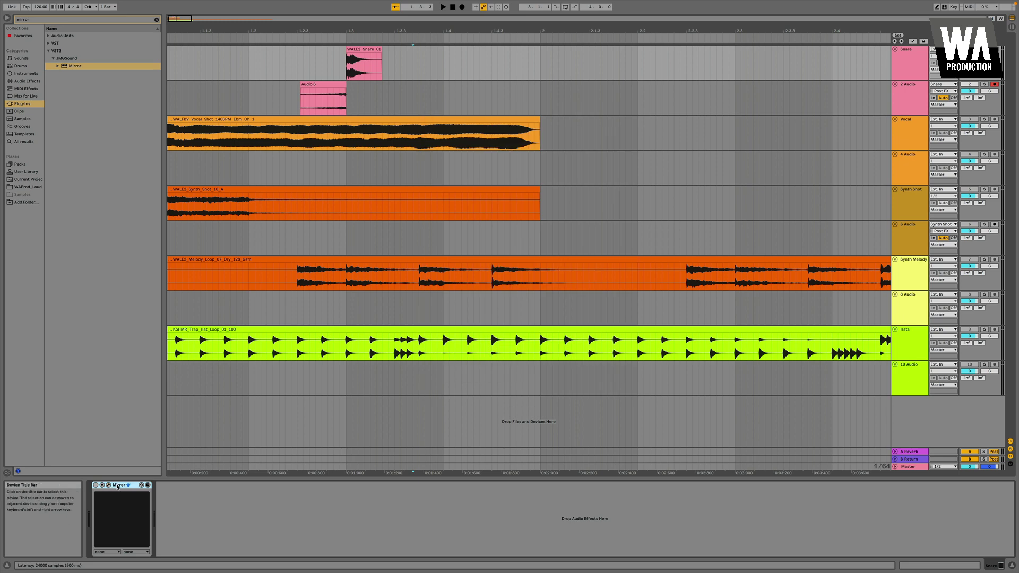
{"action": "left_click", "coordinate": [117, 485]}
{"action": "key", "text": "Delete"}
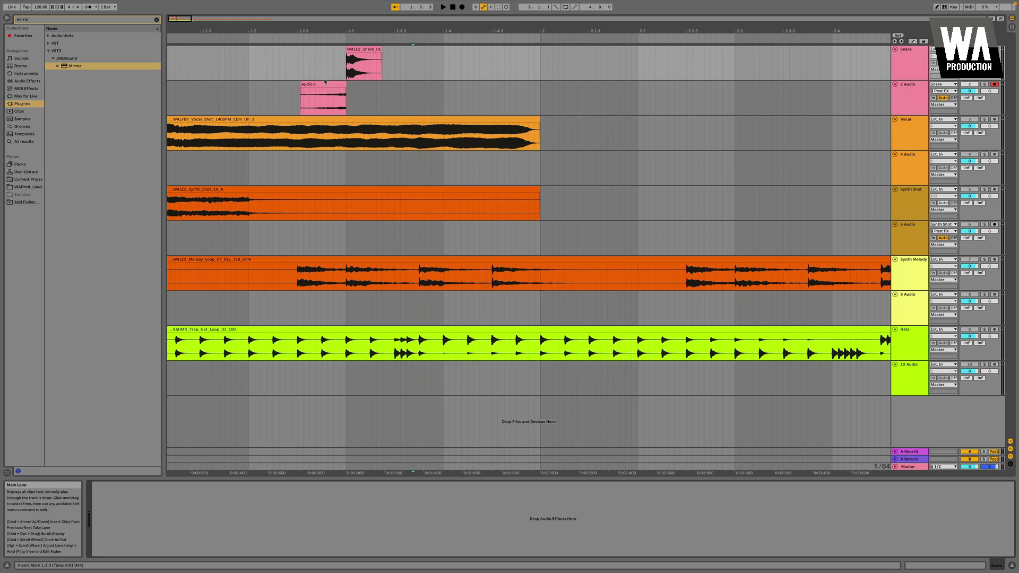
Play back the reversed snare clip leading into the snare to check the transition.
{"action": "left_click", "coordinate": [324, 82]}
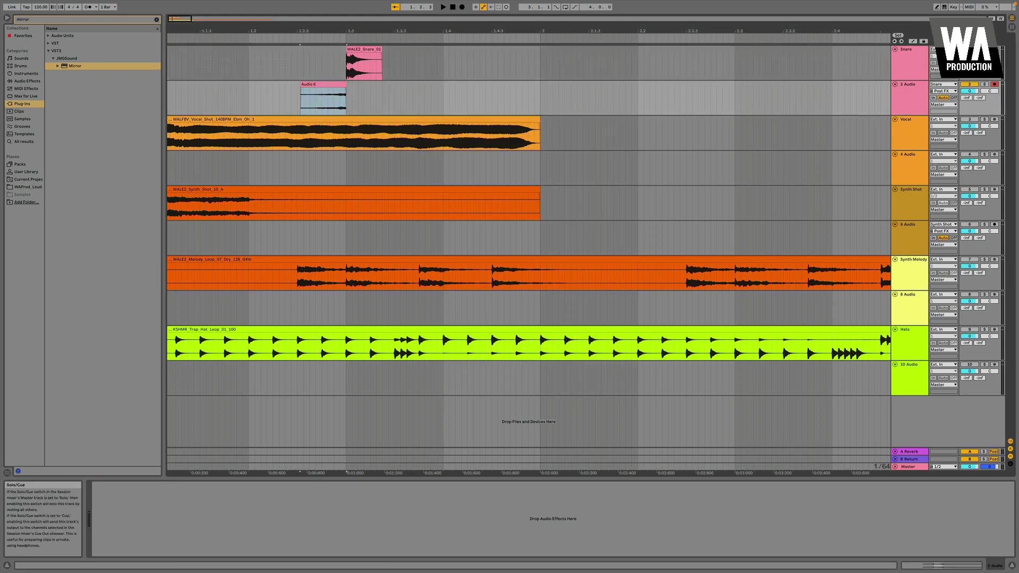
{"action": "key", "text": "space"}
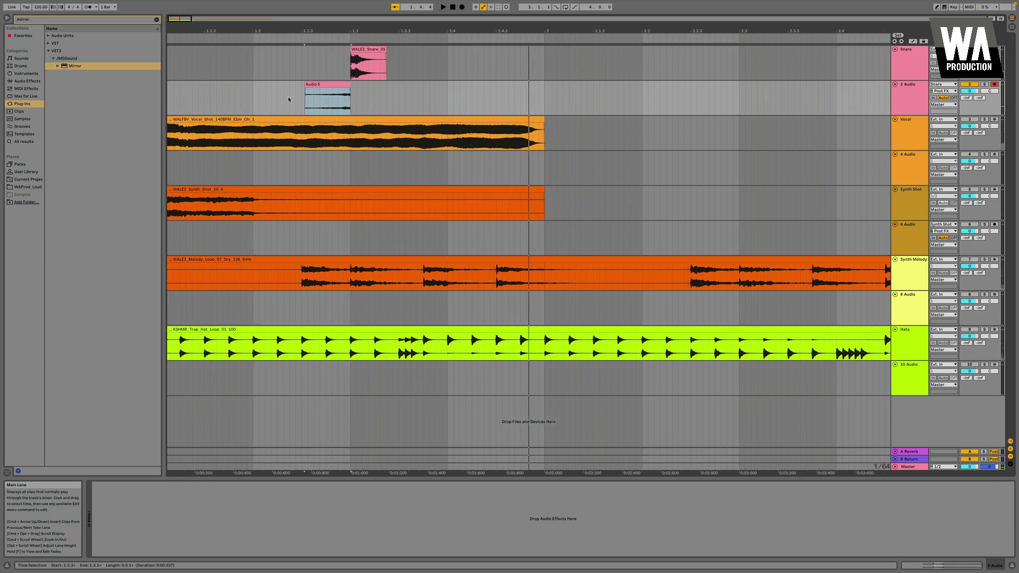
{"action": "left_click", "coordinate": [378, 49]}
{"action": "left_click", "coordinate": [387, 70]}
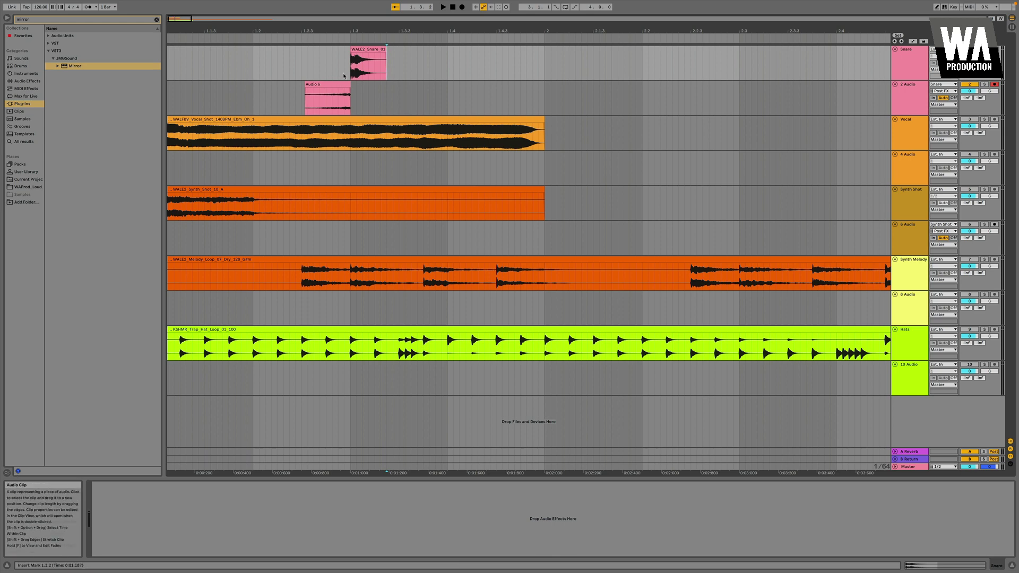
{"action": "left_click", "coordinate": [319, 83]}
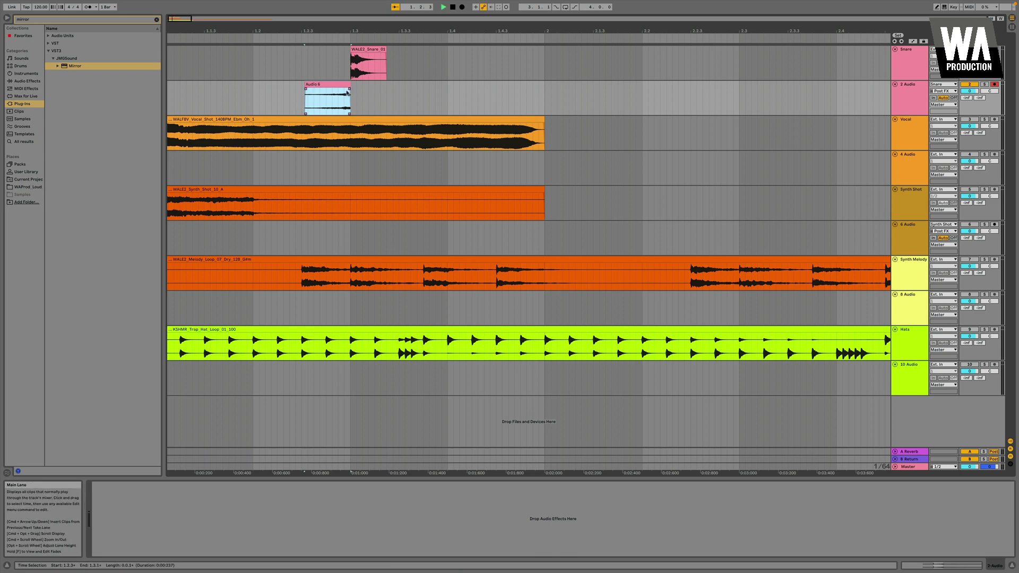
{"action": "key", "text": "space"}
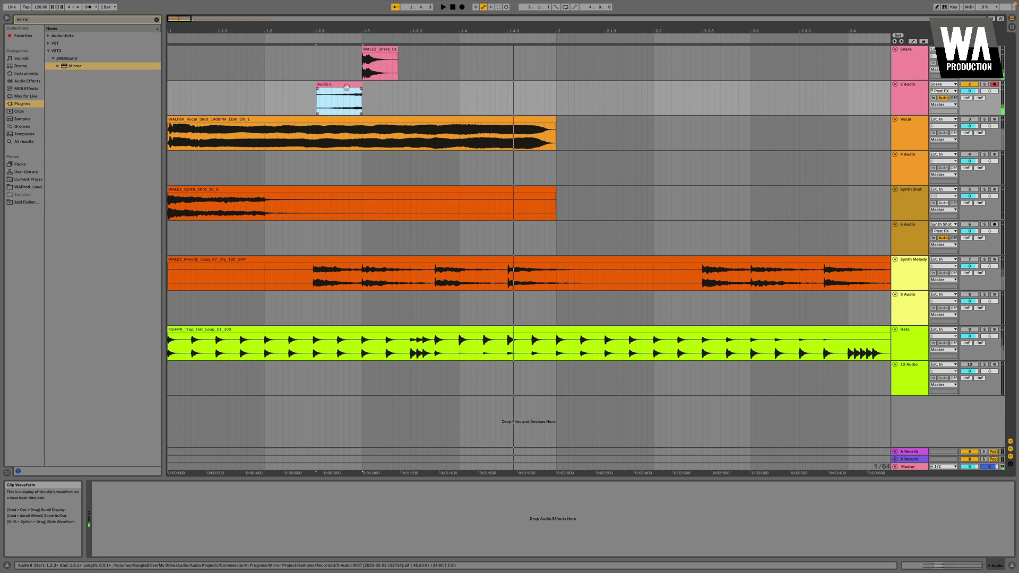
Record the reversed vocal from Mirror onto the 4 Audio track, starting from 3.1.1.
{"action": "left_click", "coordinate": [347, 133]}
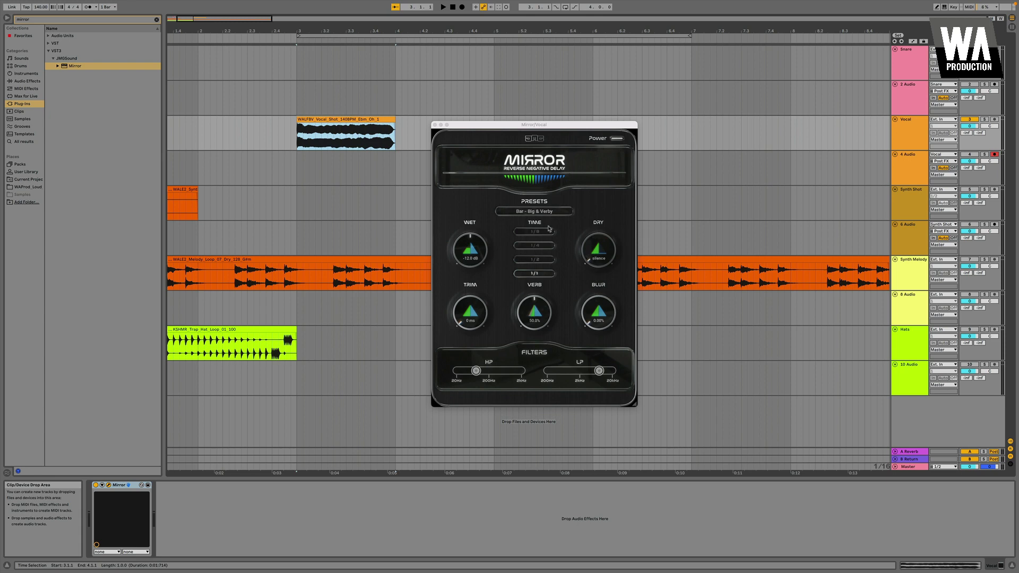
{"action": "left_click", "coordinate": [462, 7]}
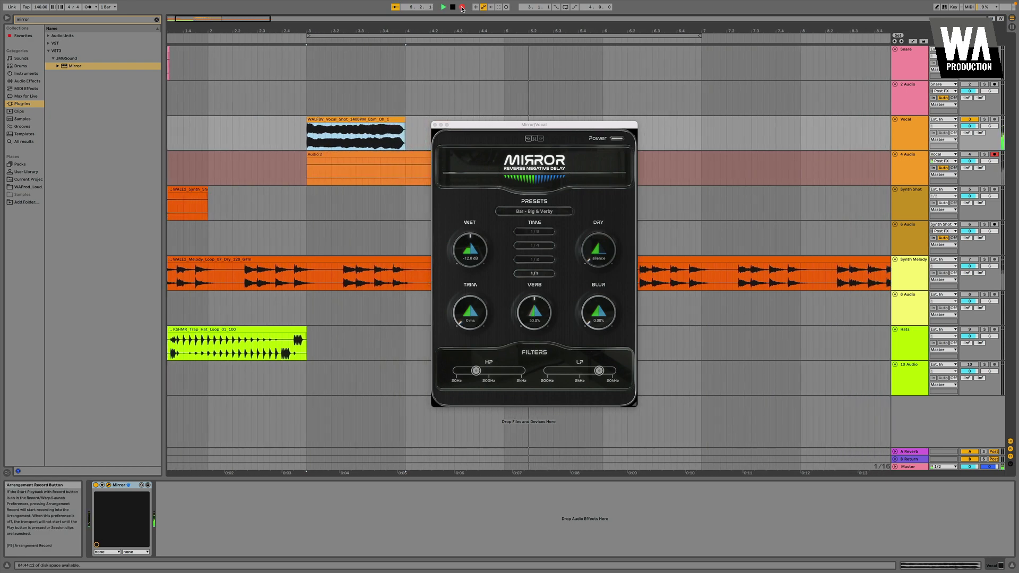
{"action": "key", "text": "space"}
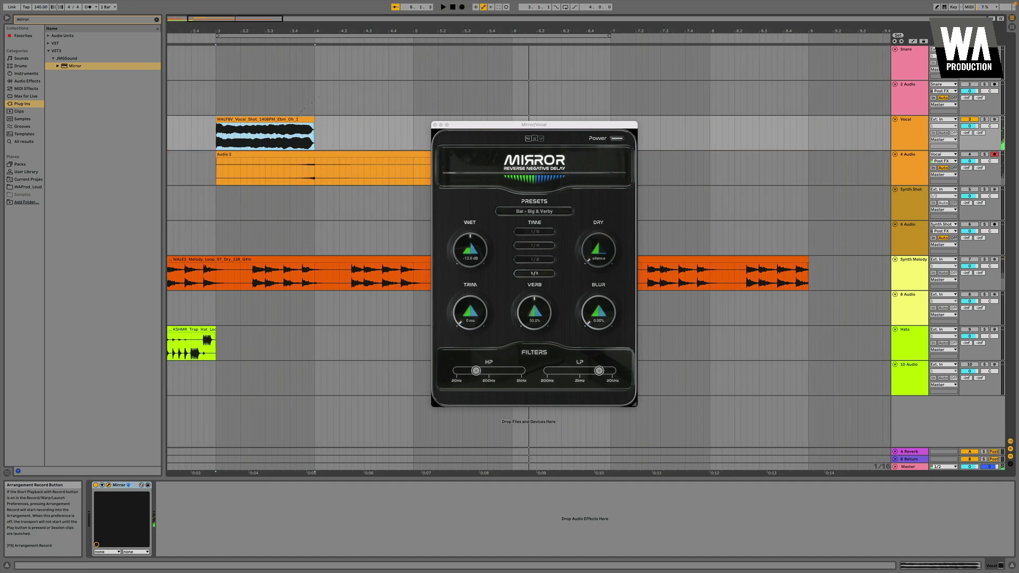
Trim the recorded clip on 4 Audio to end at 4.1.1, and move it one bar earlier to start at 2.1.1.
{"action": "left_click_drag", "start_coordinate": [524, 126], "coordinate": [496, 262]}
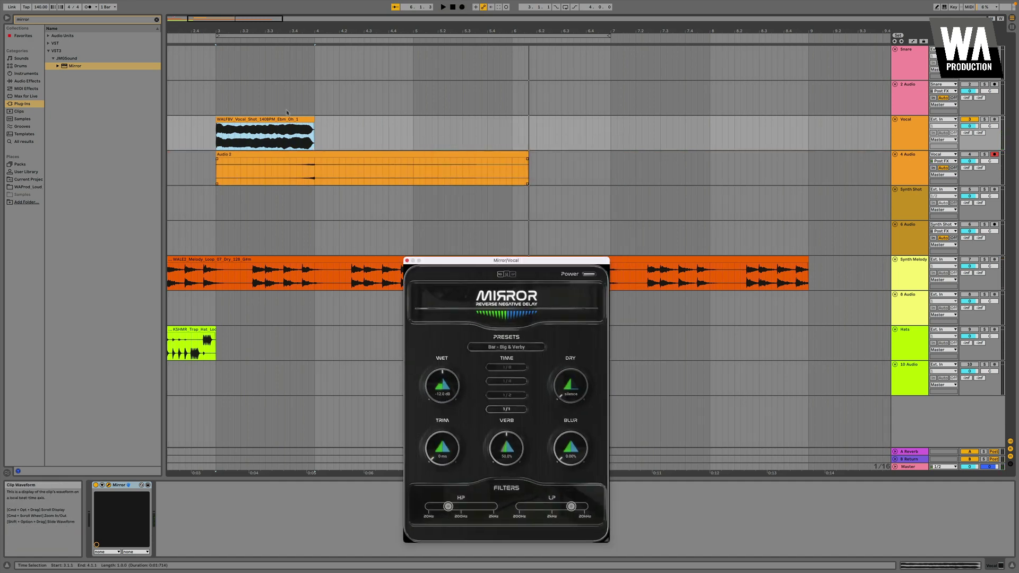
{"action": "left_click", "coordinate": [305, 156]}
{"action": "left_click_drag", "start_coordinate": [527, 168], "coordinate": [314, 168]}
{"action": "scroll", "coordinate": [314, 167], "scroll_direction": "left", "scroll_amount": 5}
{"action": "left_click_drag", "start_coordinate": [435, 156], "coordinate": [338, 161]}
Raise the gain of the reversed vocal clip, and remove the Mirror device from the Vocal track.
{"action": "left_click_drag", "start_coordinate": [144, 524], "coordinate": [144, 522]}
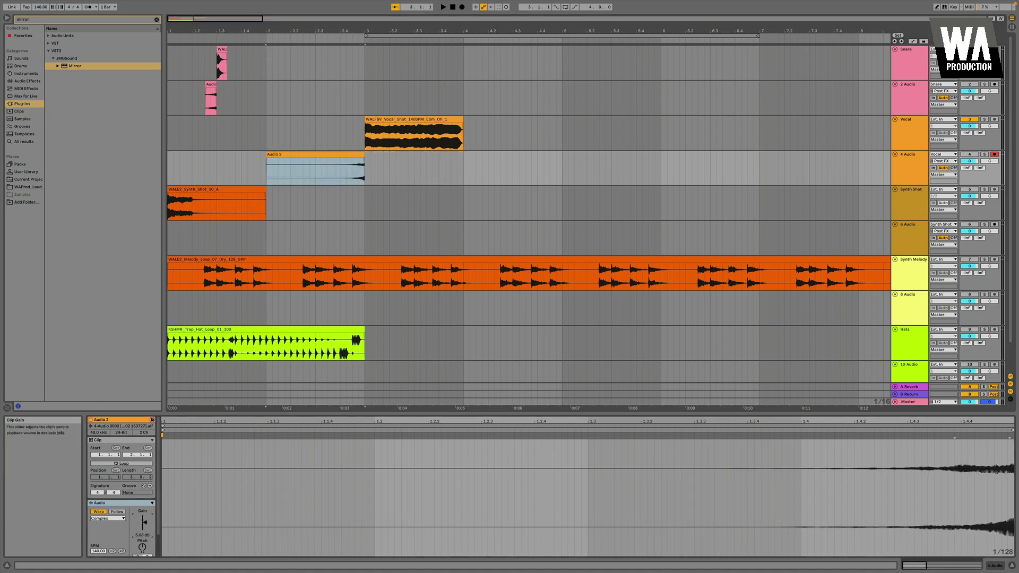
{"action": "left_click", "coordinate": [389, 139]}
{"action": "key", "text": "shift+Tab"}
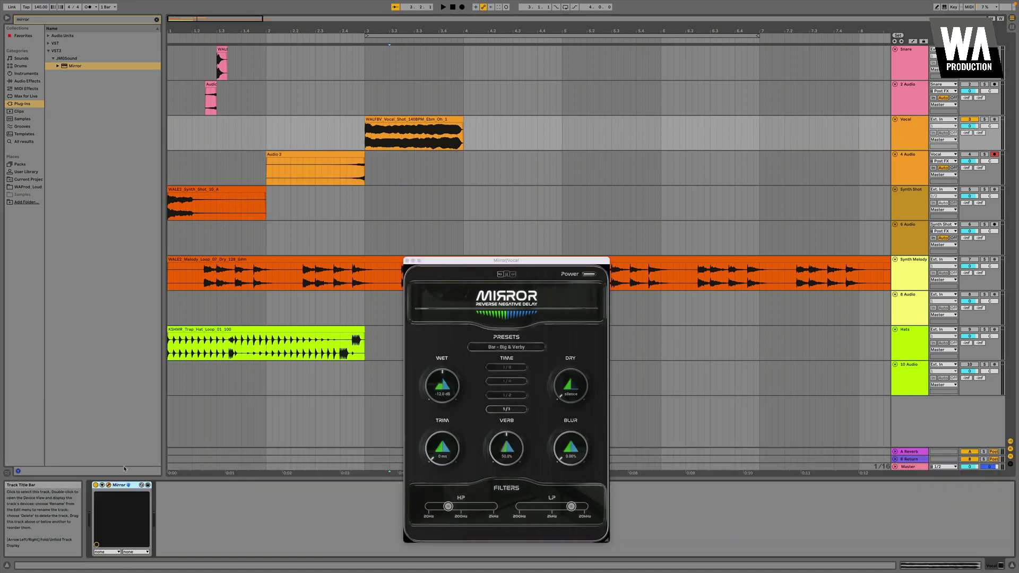
Play the reversed vocal clip into the vocal, and raise its clip gain to about 9 dB.
{"action": "left_click", "coordinate": [333, 154]}
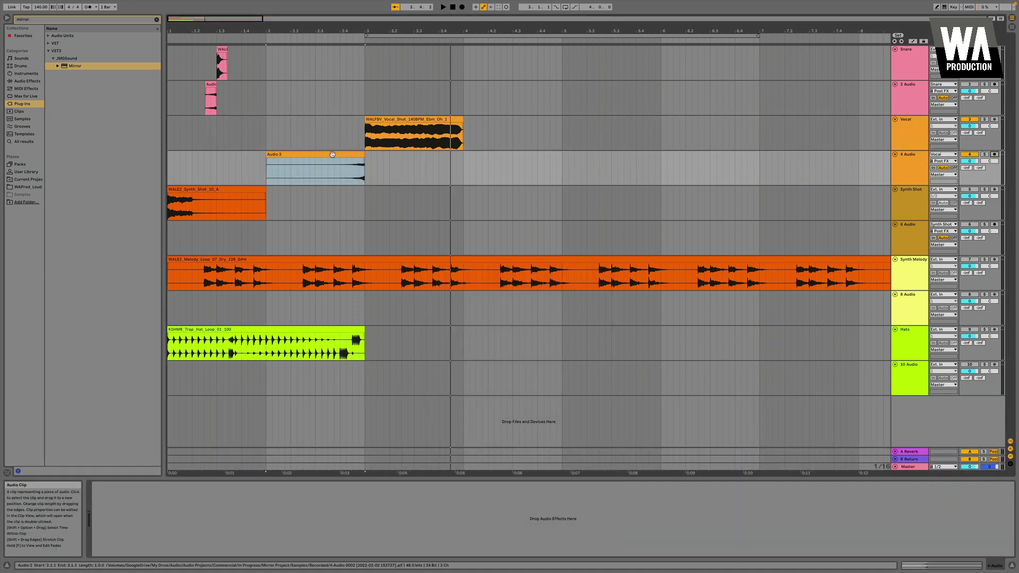
{"action": "key", "text": "space"}
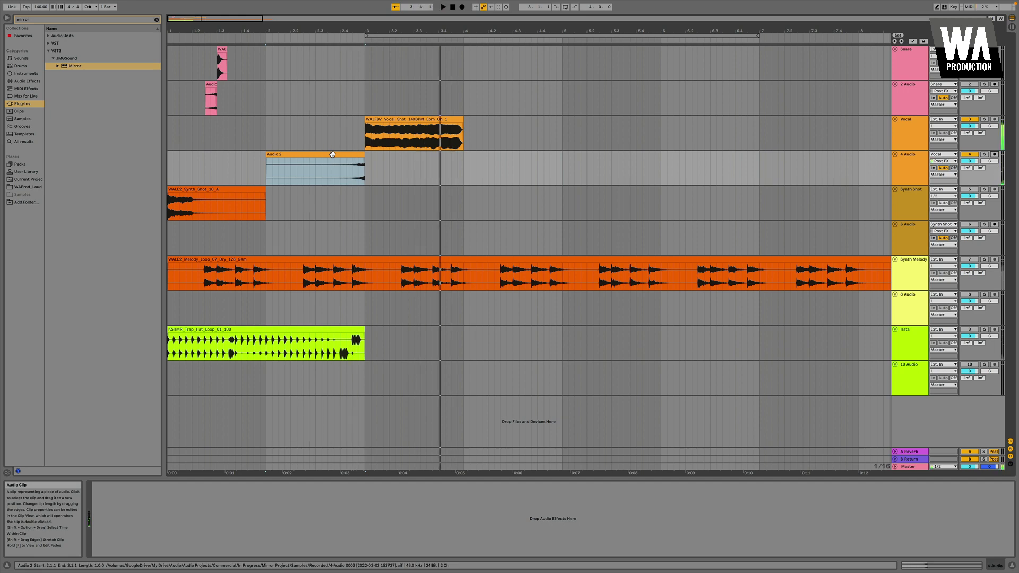
{"action": "double_click", "coordinate": [332, 155]}
{"action": "left_click_drag", "start_coordinate": [145, 523], "coordinate": [144, 515]}
{"action": "key", "text": "space"}
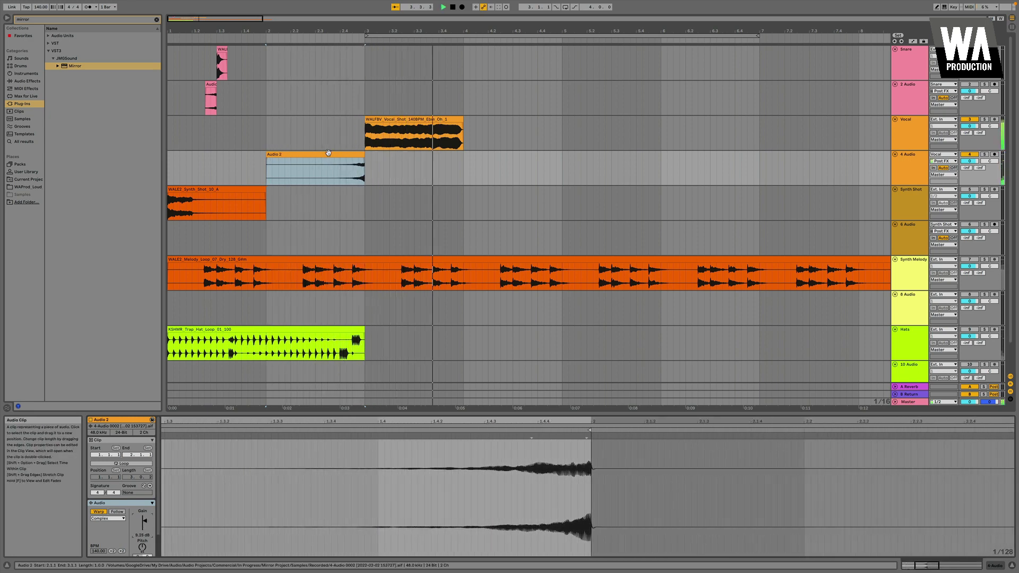
Play from the start of the reversed vocal clip into the vocal shot to check the louder lead-in.
{"action": "left_click", "coordinate": [366, 148]}
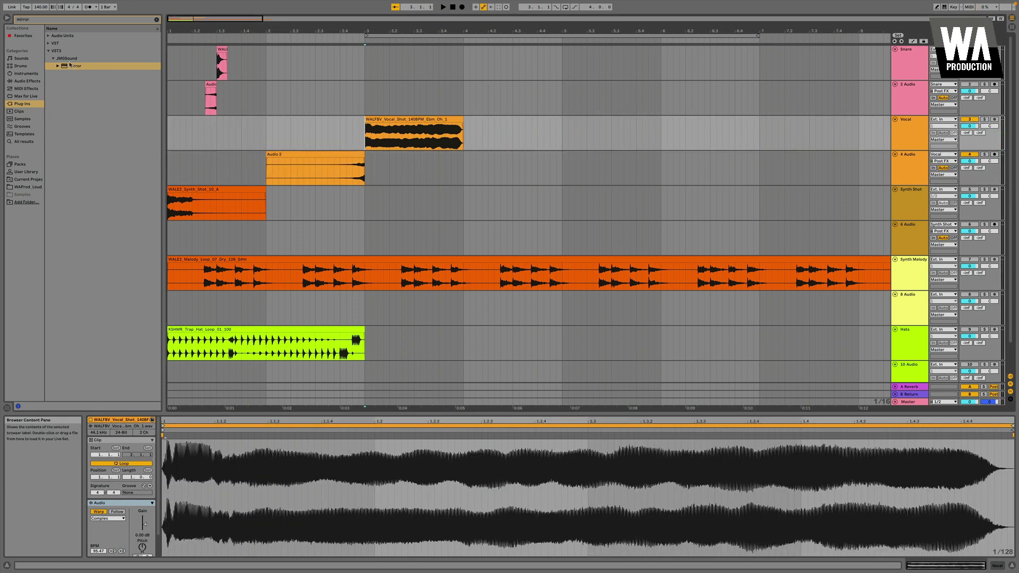
{"action": "left_click", "coordinate": [309, 156]}
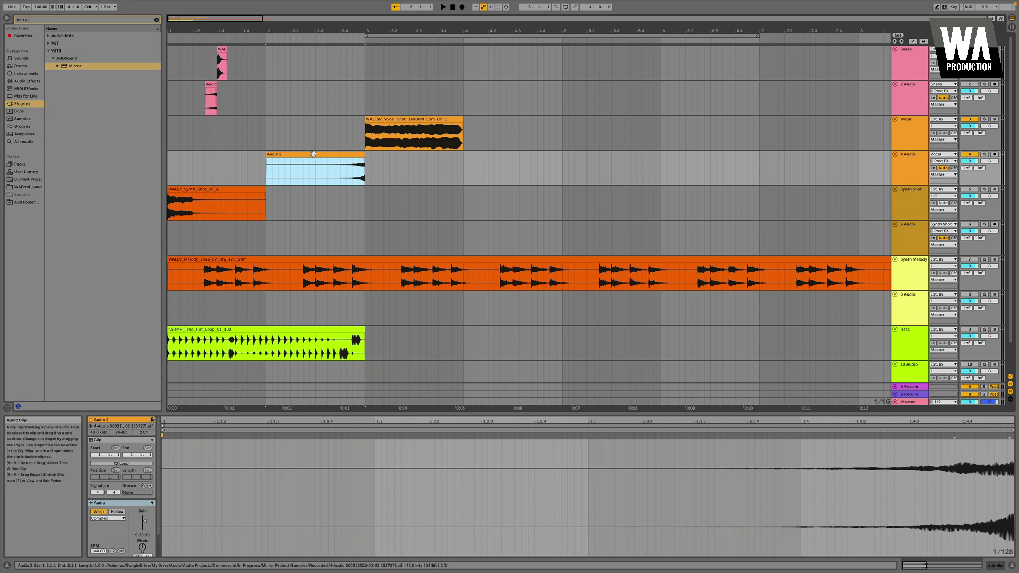
{"action": "key", "text": "space"}
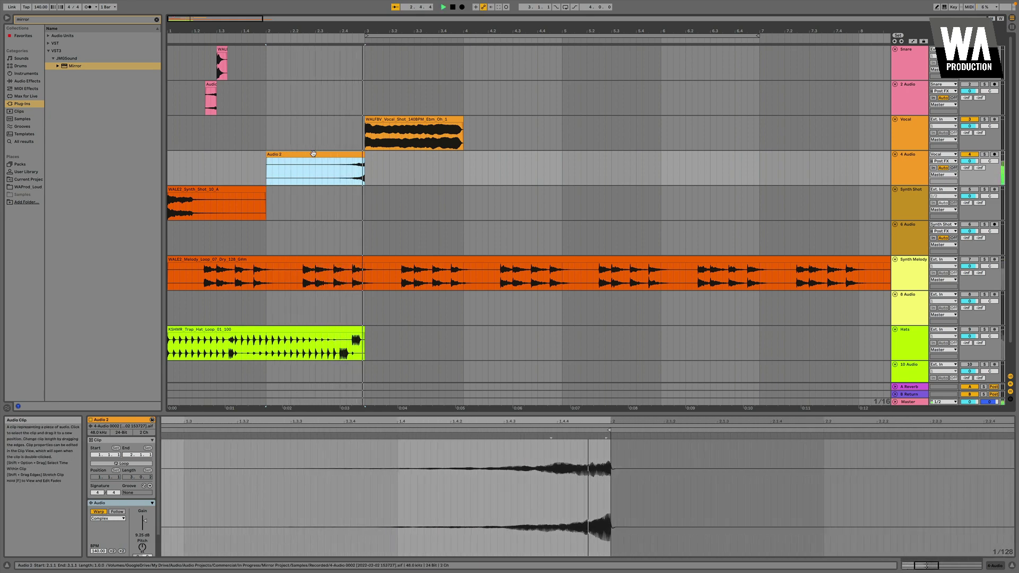
{"action": "key", "text": "space"}
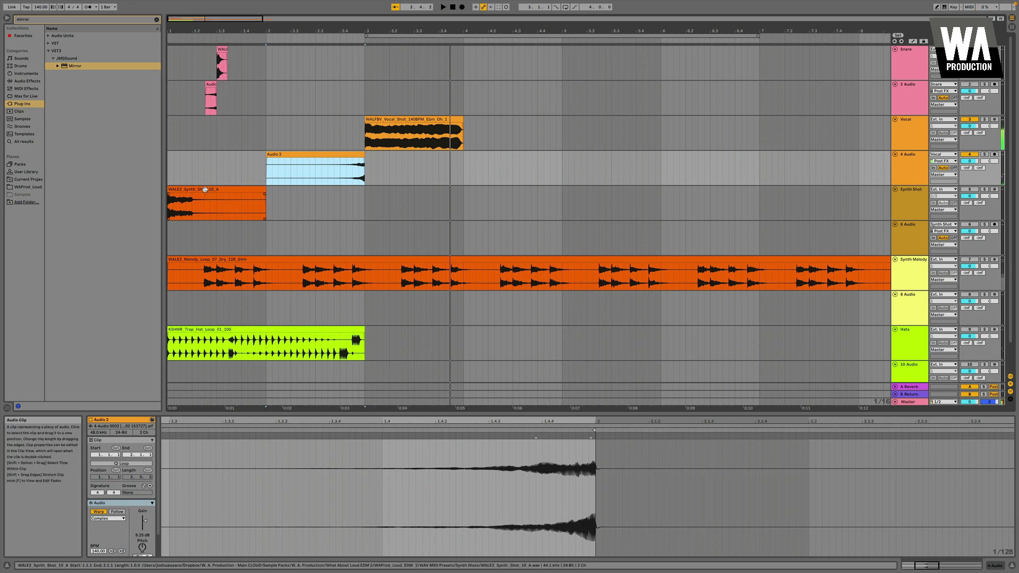
Deactivate the Vocal and 4 Audio tracks, and activate the Synth Shot and 6 Audio tracks.
{"action": "left_click", "coordinate": [202, 190]}
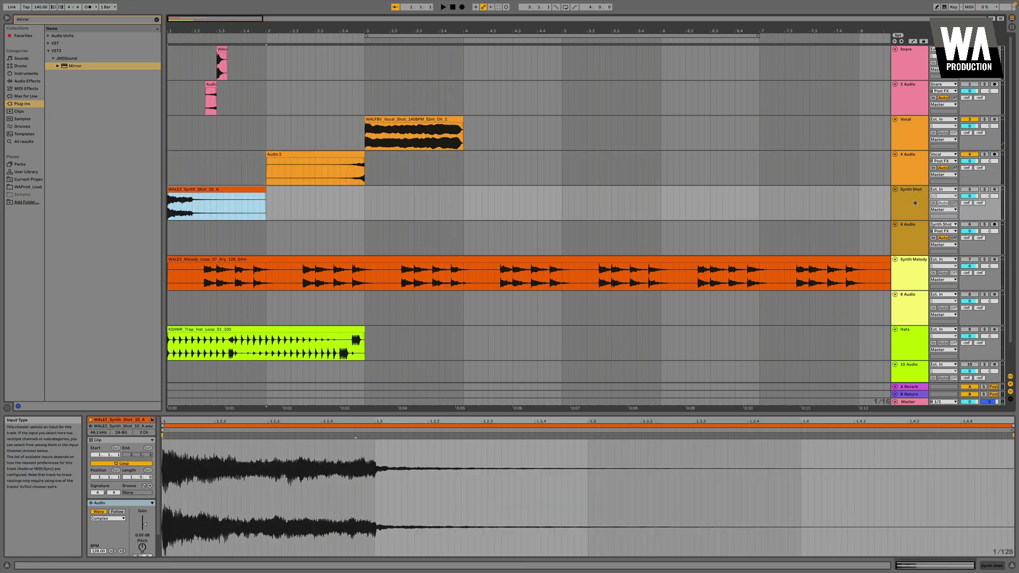
{"action": "left_click", "coordinate": [914, 202]}
{"action": "left_click", "coordinate": [915, 173]}
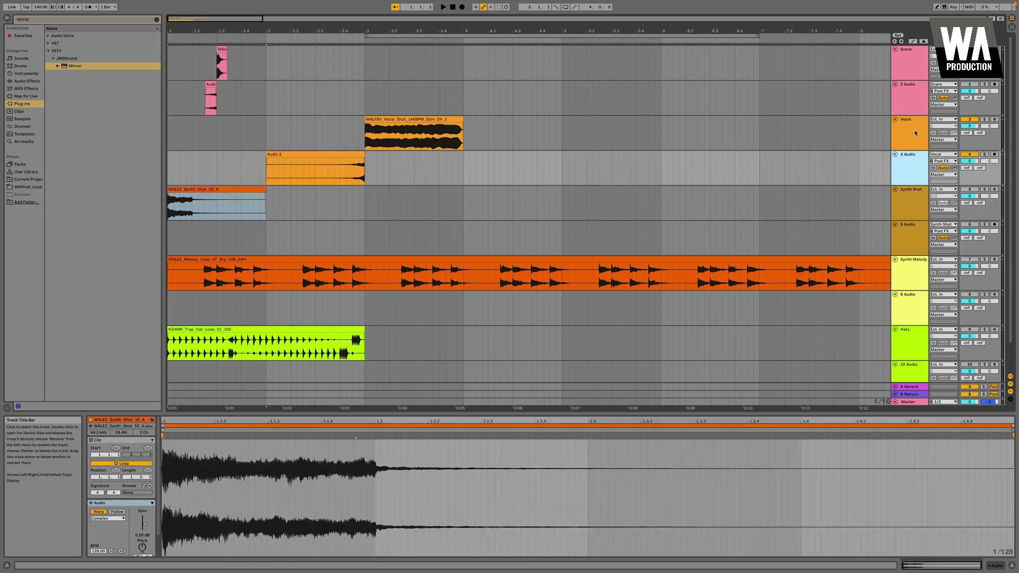
{"action": "left_click", "coordinate": [414, 133]}
Move the synth shot clip on its track so it starts at 3.1.1.
{"action": "left_click", "coordinate": [190, 190]}
{"action": "left_click_drag", "start_coordinate": [191, 191], "coordinate": [388, 190]}
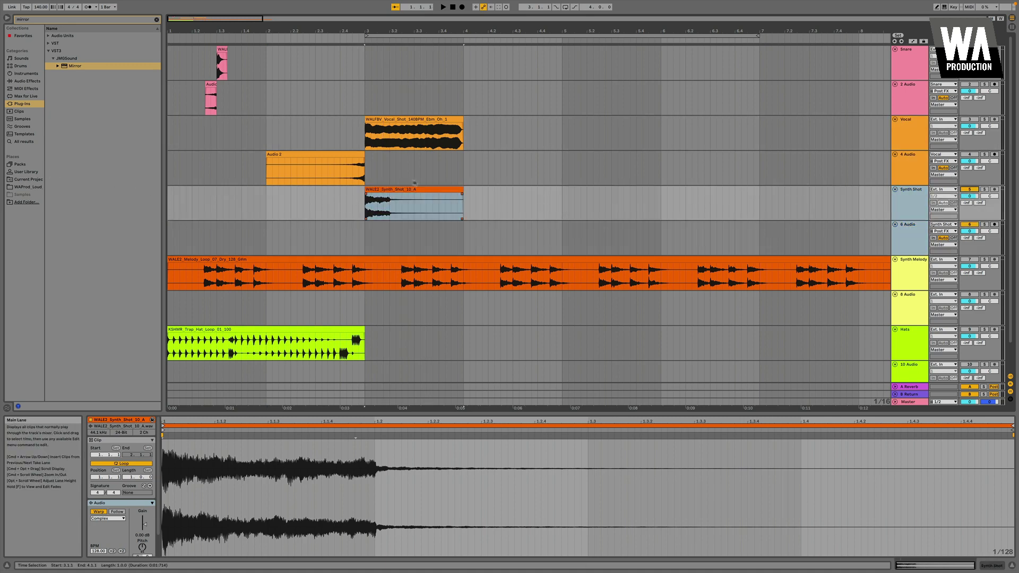
{"action": "left_click", "coordinate": [381, 191]}
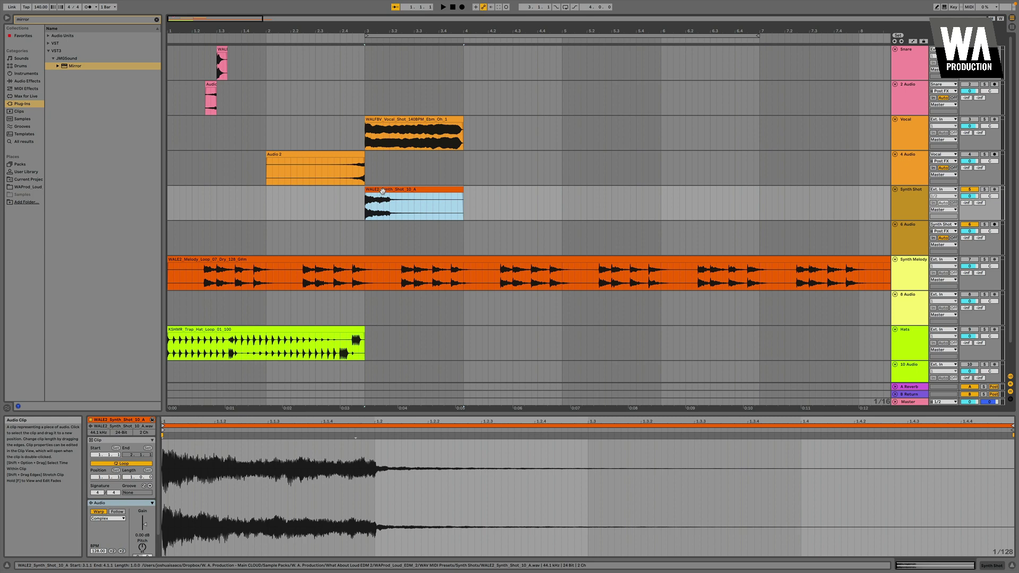
Add the Mirror plugin to the Synth Shot track and load its Half - Deep & Dark preset.
{"action": "left_click_drag", "start_coordinate": [79, 66], "coordinate": [236, 129]}
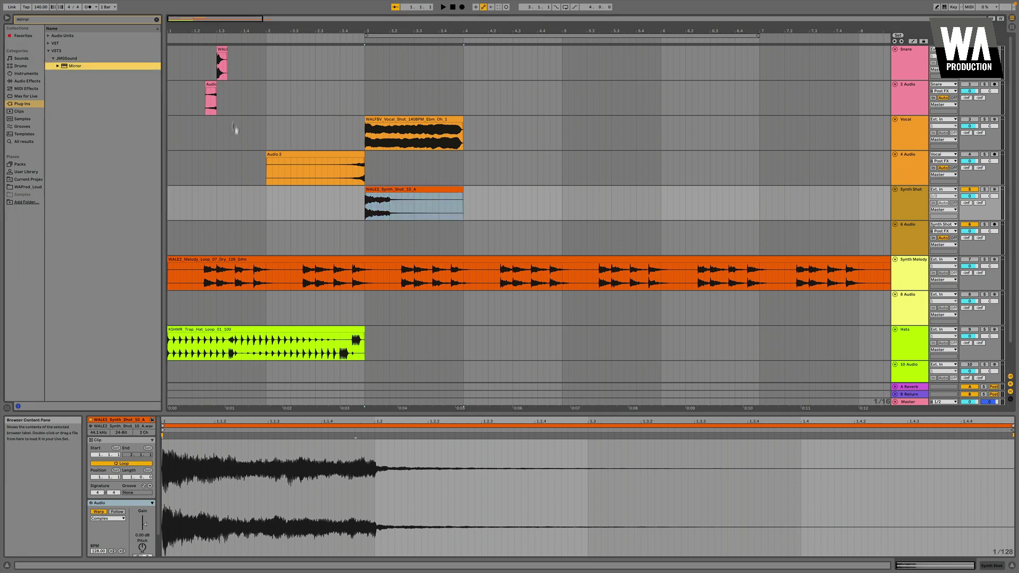
{"action": "left_click_drag", "start_coordinate": [289, 197], "coordinate": [288, 199]}
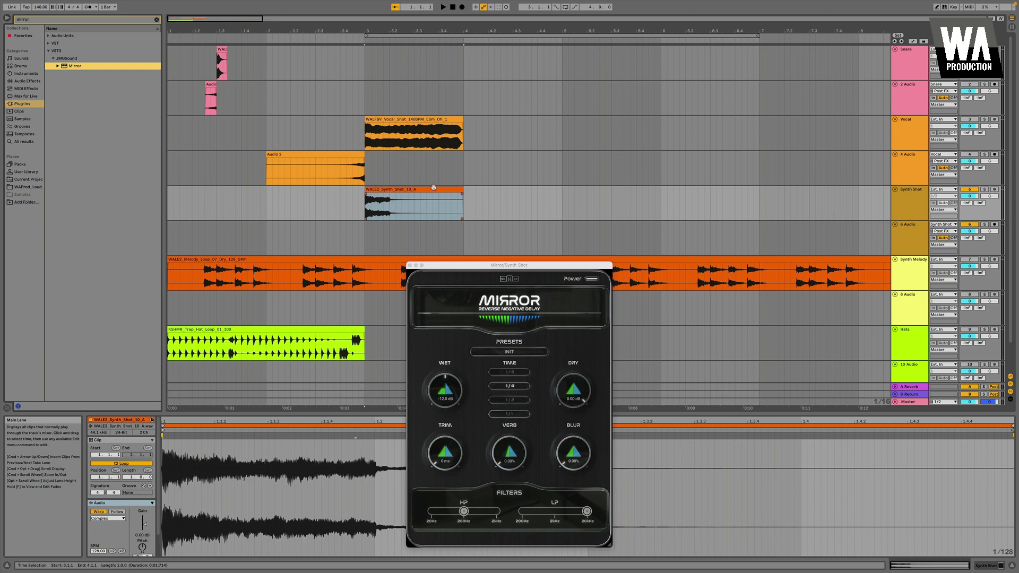
{"action": "left_click", "coordinate": [527, 353]}
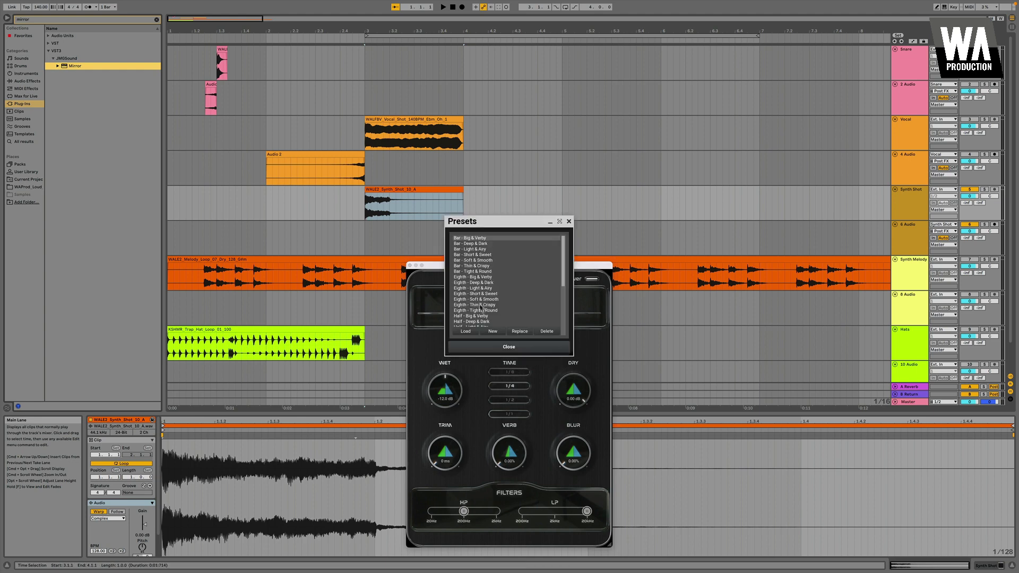
{"action": "scroll", "coordinate": [483, 326], "scroll_direction": "down", "scroll_amount": 3}
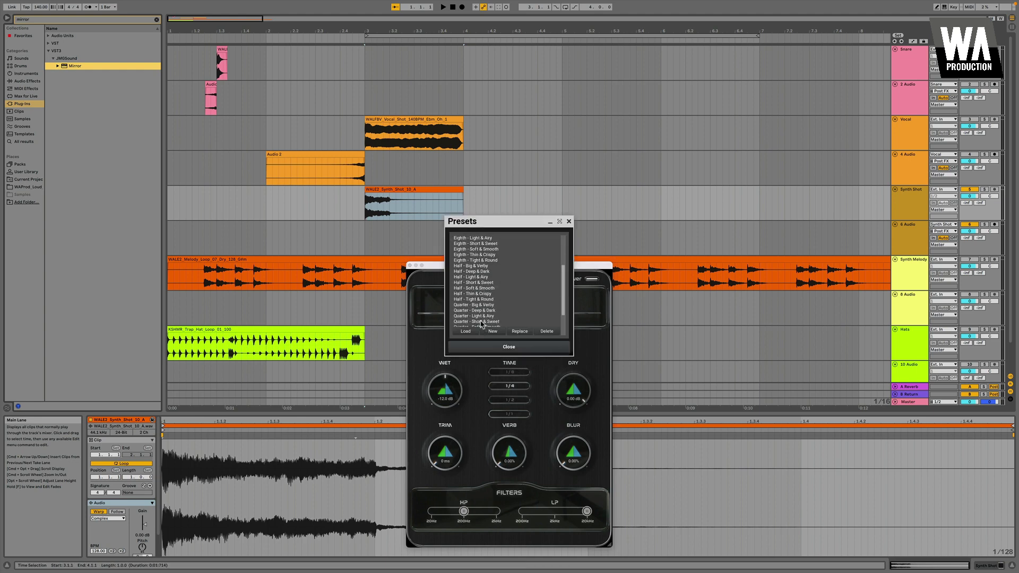
{"action": "left_click", "coordinate": [478, 272]}
{"action": "double_click", "coordinate": [479, 272]}
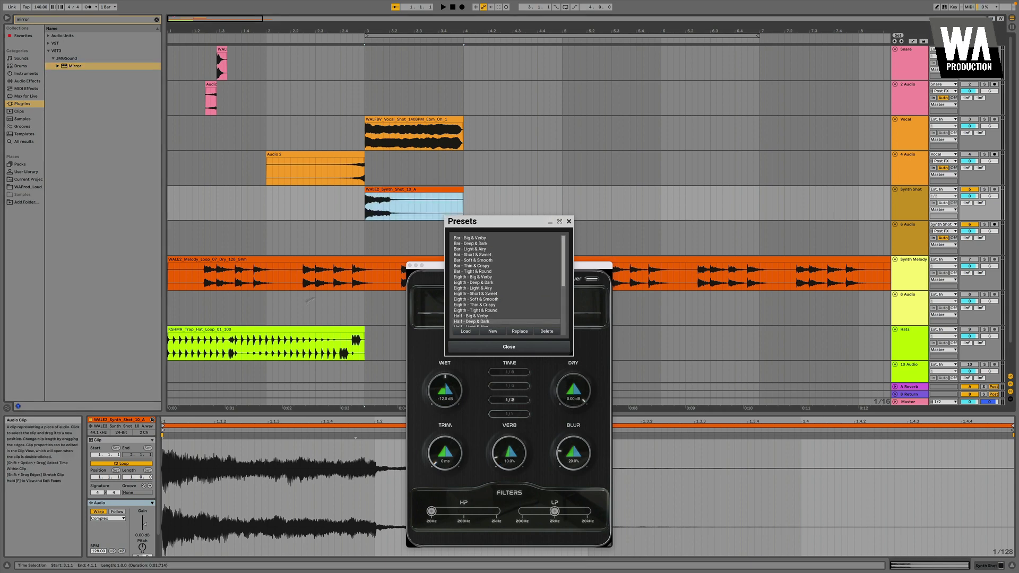
Delete Mirror from the Synth Shot track to play the clip dry, and undo the deletion.
{"action": "double_click", "coordinate": [922, 198]}
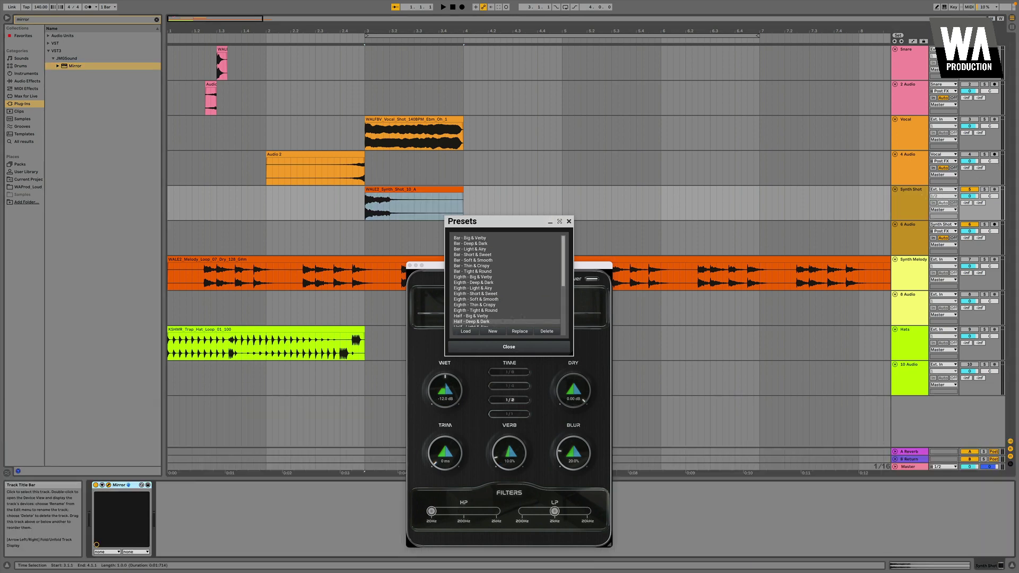
{"action": "left_click", "coordinate": [119, 485]}
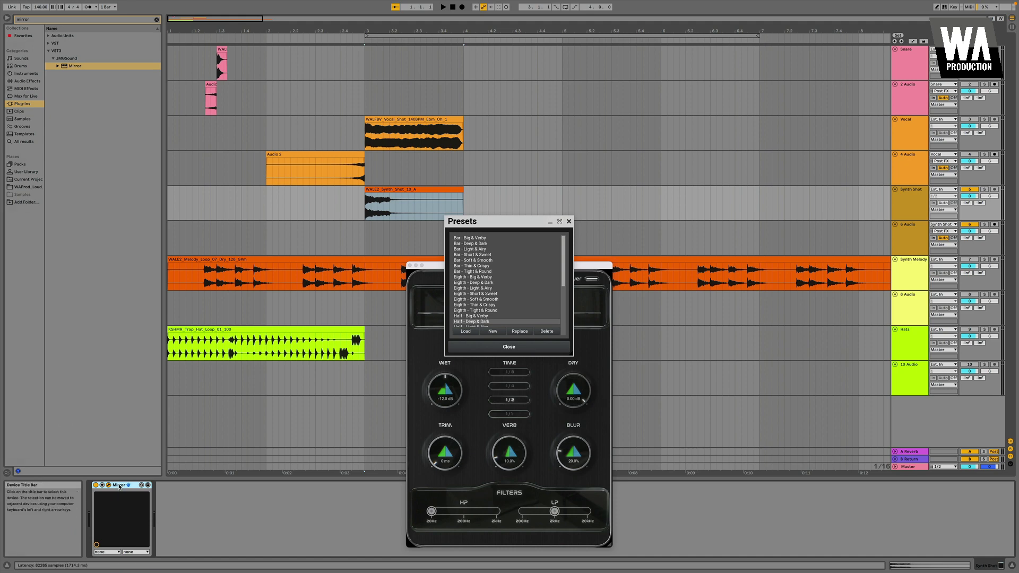
{"action": "key", "text": "Delete"}
{"action": "key", "text": "space"}
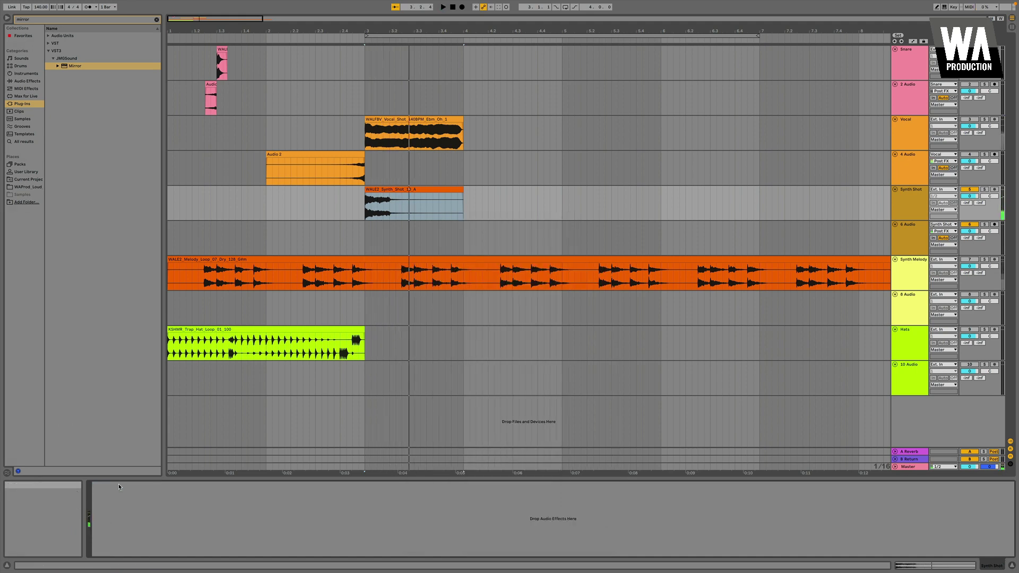
{"action": "key", "text": "super+z"}
Play the synth shot through Mirror from 2.1.1 to hear the reversed lead-in.
{"action": "left_click", "coordinate": [412, 190]}
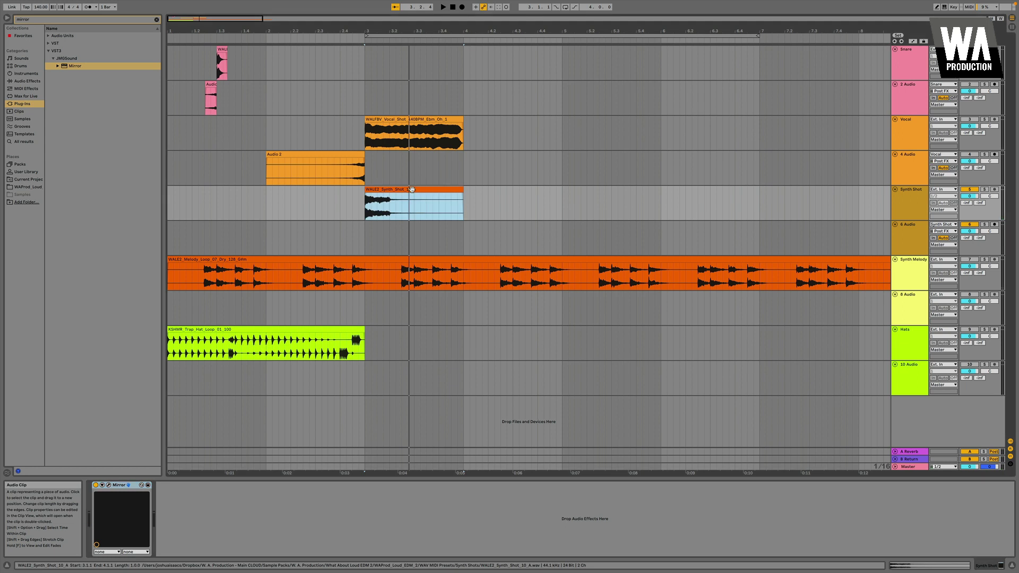
{"action": "left_click", "coordinate": [271, 212]}
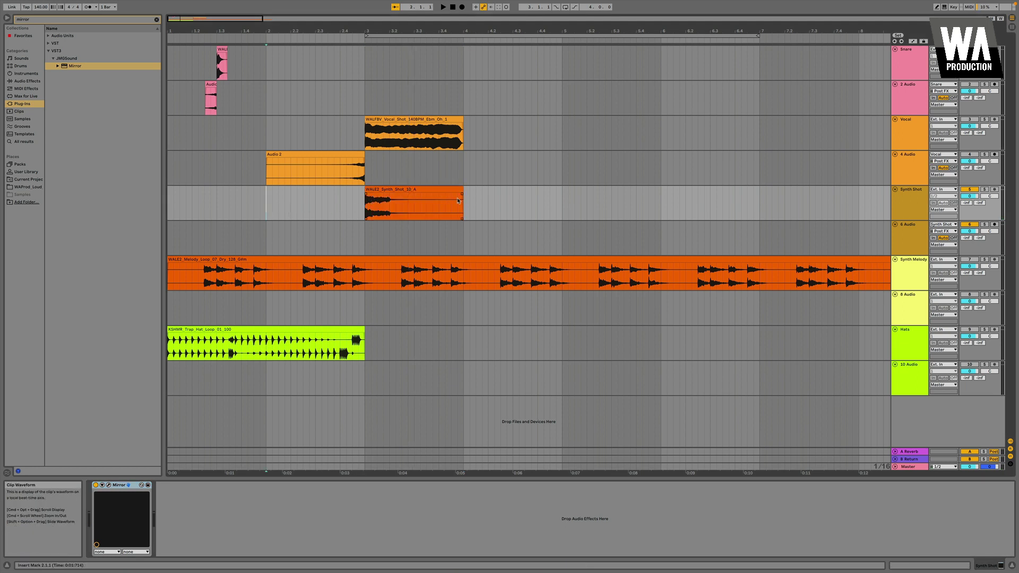
{"action": "key", "text": "space"}
{"action": "left_click", "coordinate": [428, 189]}
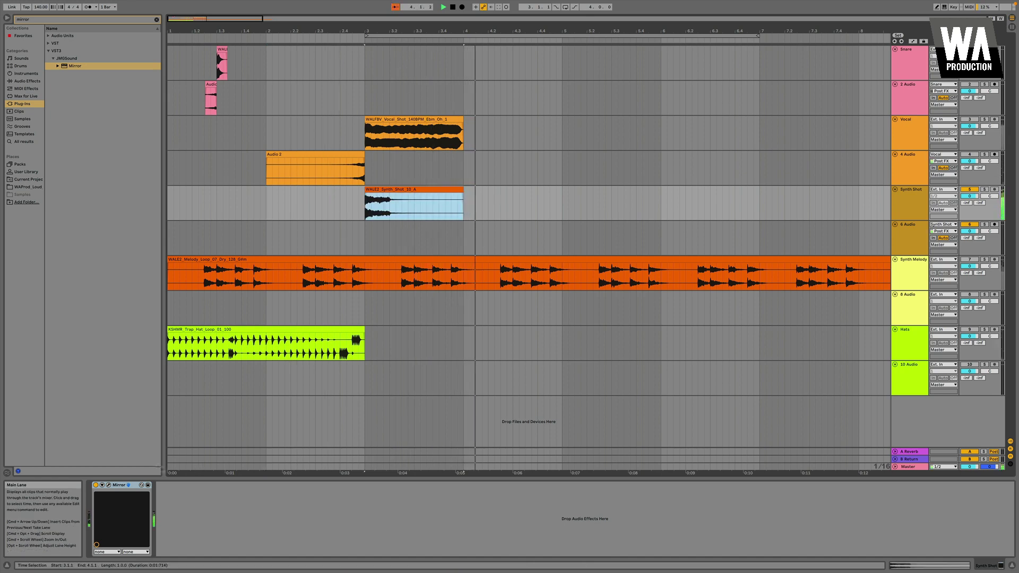
Reopen the Mirror window on the Synth Shot track and raise Blur to about 43%.
{"action": "key", "text": "super+alt+p"}
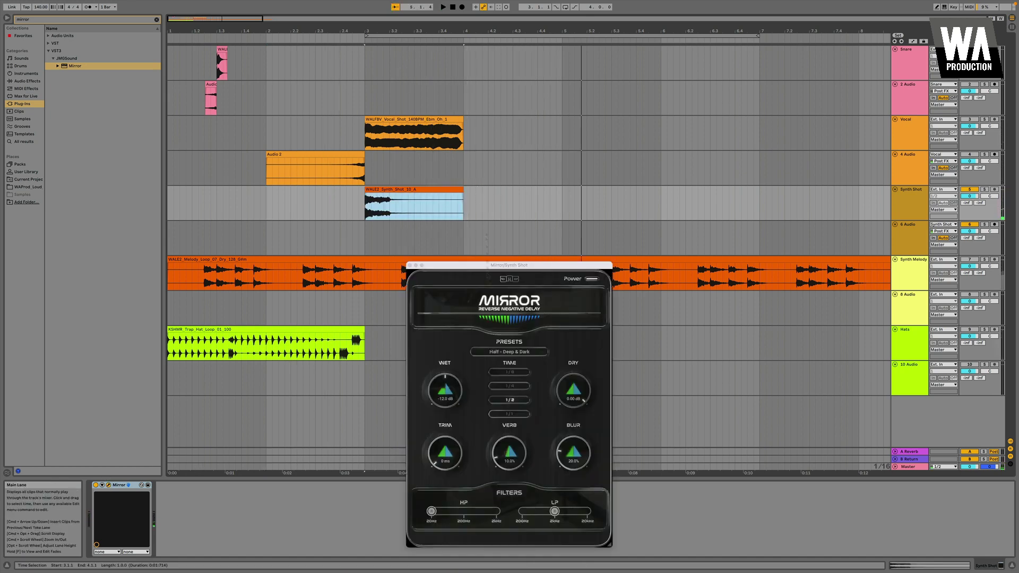
{"action": "left_click_drag", "start_coordinate": [573, 453], "coordinate": [573, 431]}
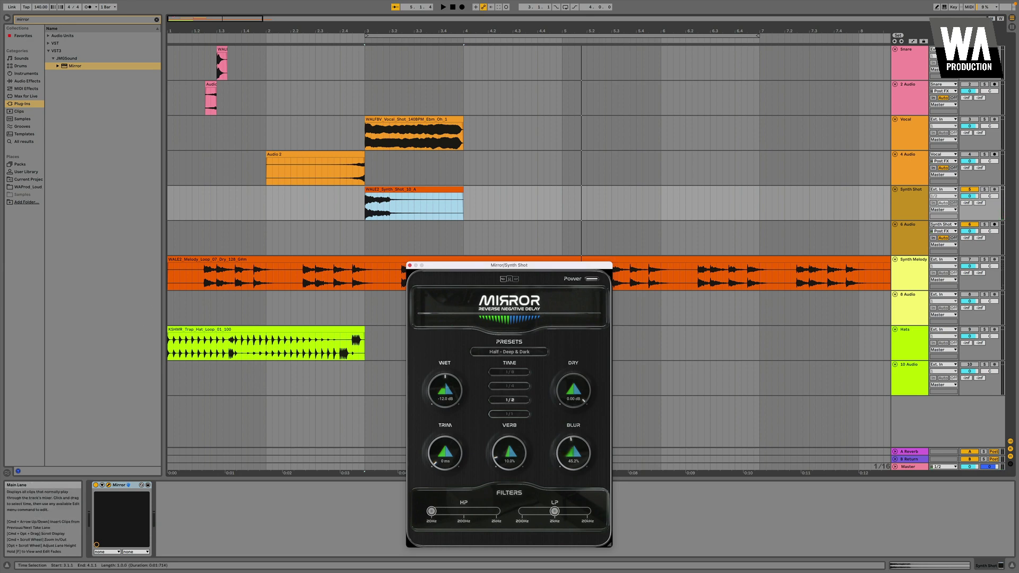
Silence Mirror's Dry signal on the Synth Shot track and record its output onto the armed 6 Audio track from 3.1.1.
{"action": "key", "text": "space"}
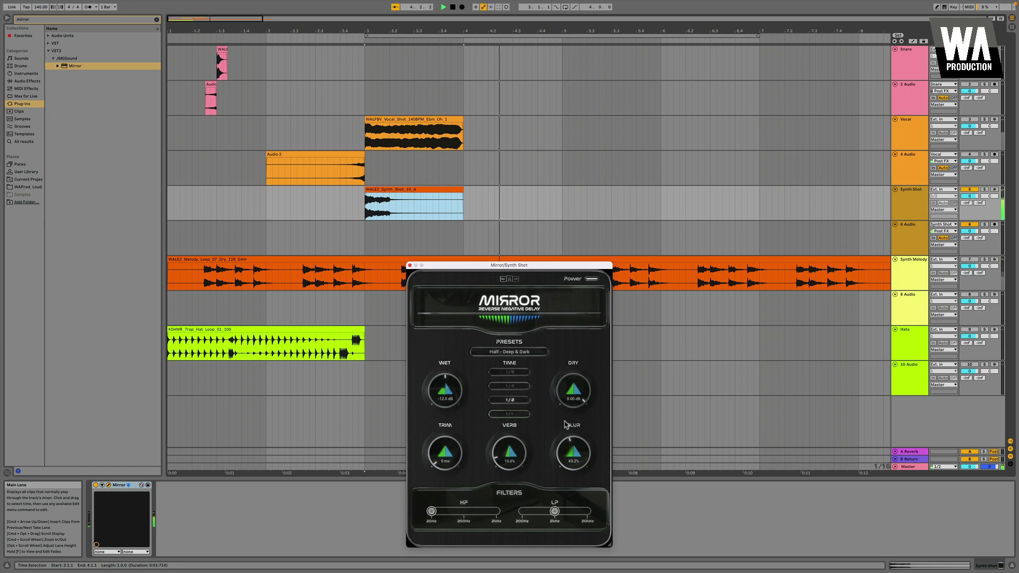
{"action": "left_click", "coordinate": [459, 232]}
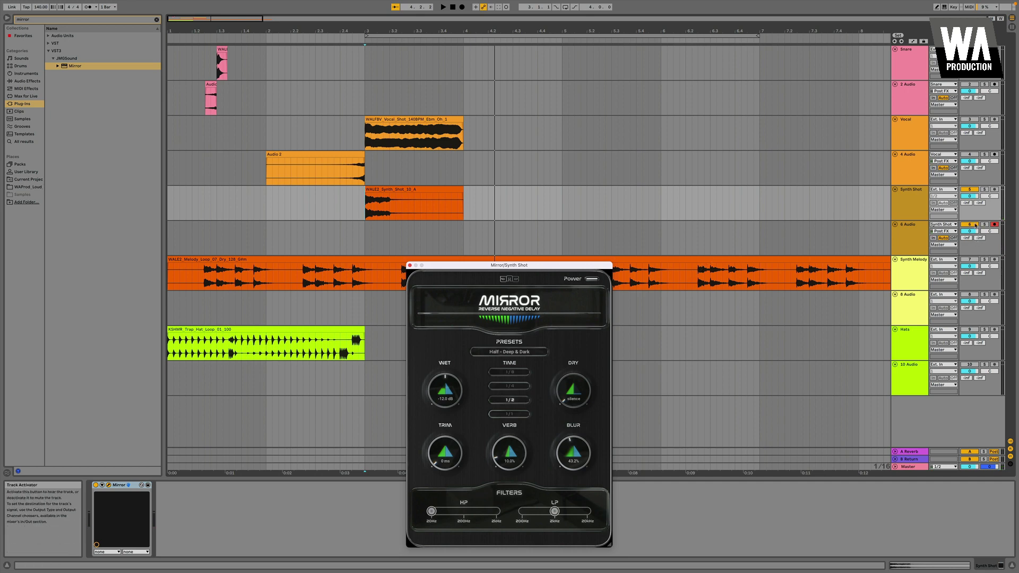
{"action": "key", "text": "Down"}
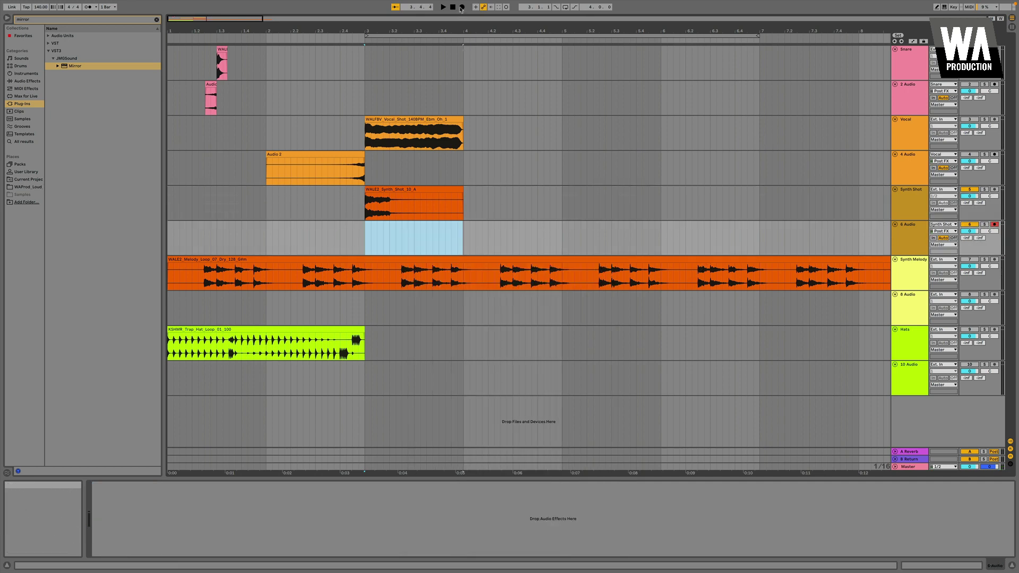
{"action": "left_click", "coordinate": [462, 7]}
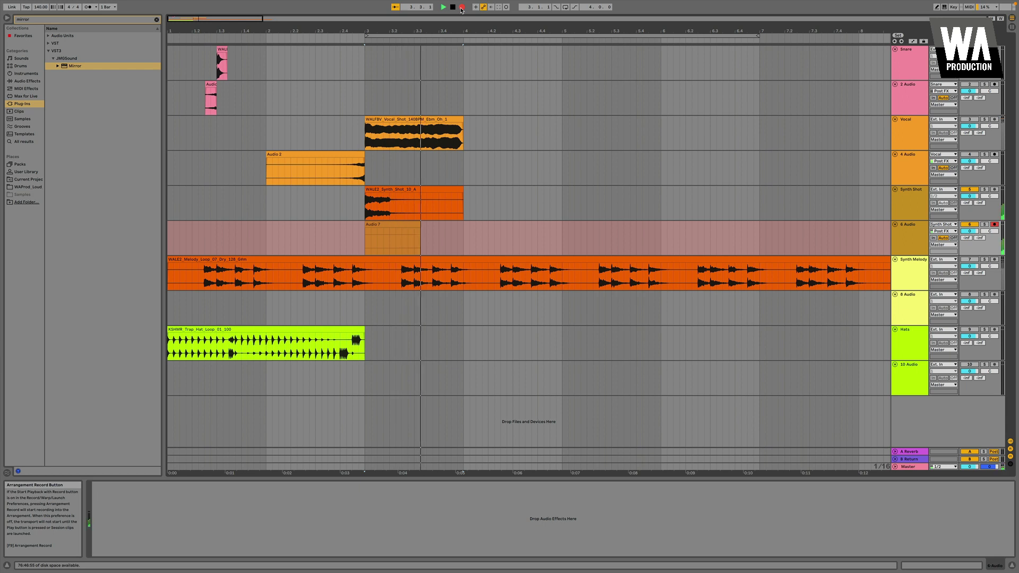
{"action": "key", "text": "space"}
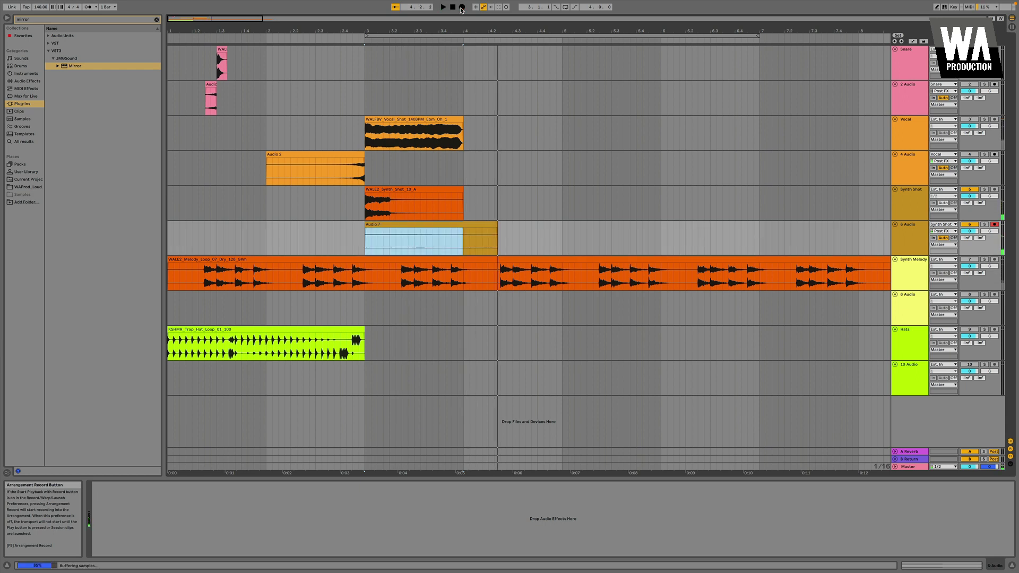
Trim the tail of the recorded clip on 6 Audio and delete Mirror from the Synth Shot track.
{"action": "double_click", "coordinate": [411, 234]}
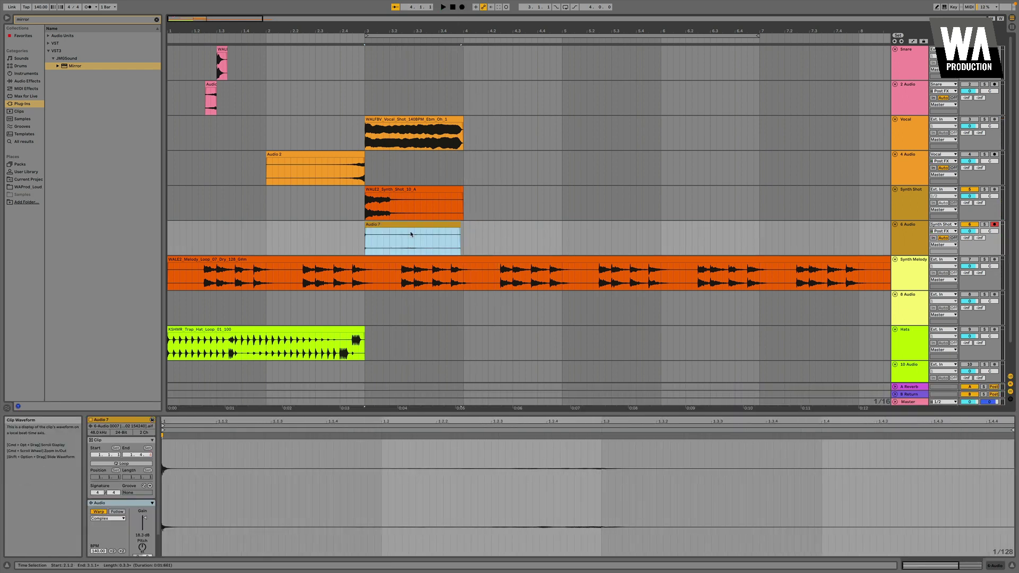
{"action": "left_click", "coordinate": [476, 207]}
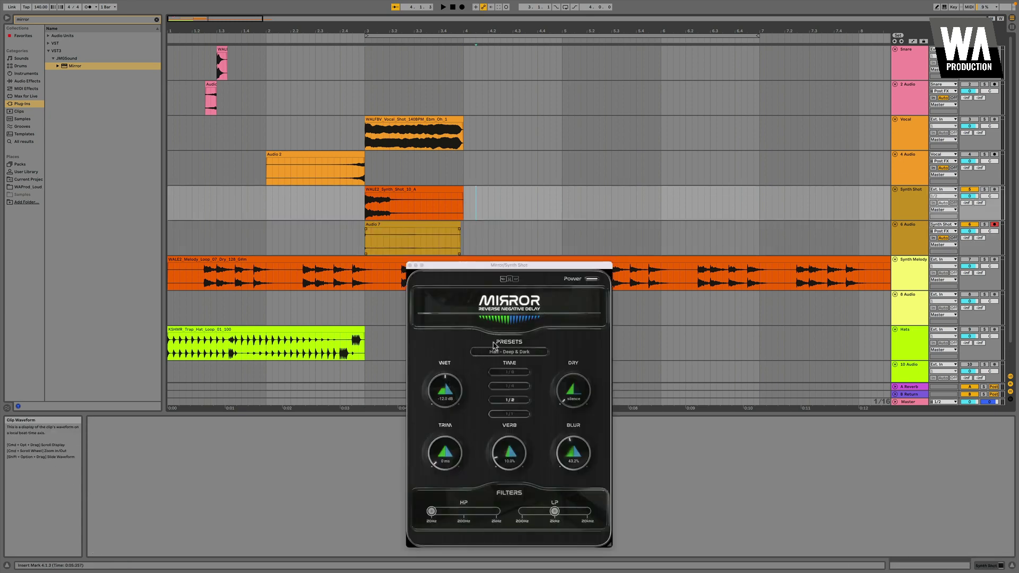
{"action": "left_click", "coordinate": [912, 204]}
{"action": "key", "text": "Delete"}
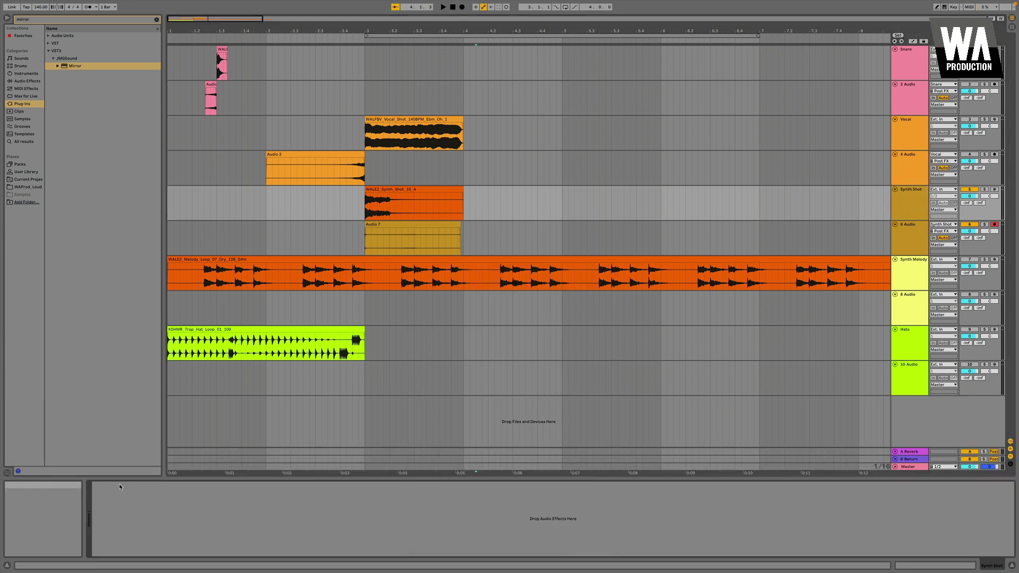
Place the shortened 6 Audio clip so it ends at 3.1.1, right before the synth shot, and set its gain to 24 dB.
{"action": "left_click_drag", "start_coordinate": [461, 239], "coordinate": [321, 225]}
{"action": "double_click", "coordinate": [329, 236]}
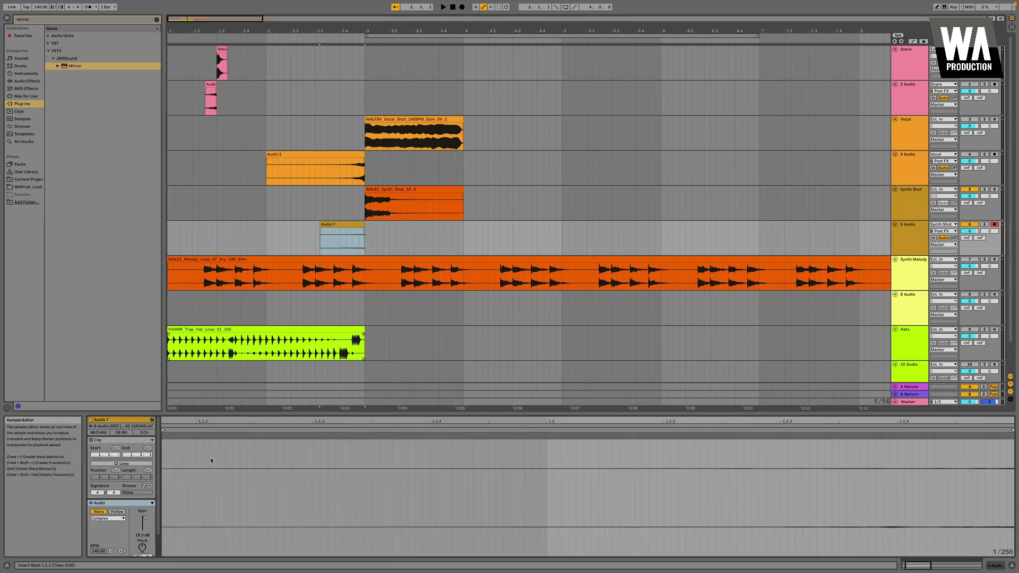
{"action": "key", "text": "space"}
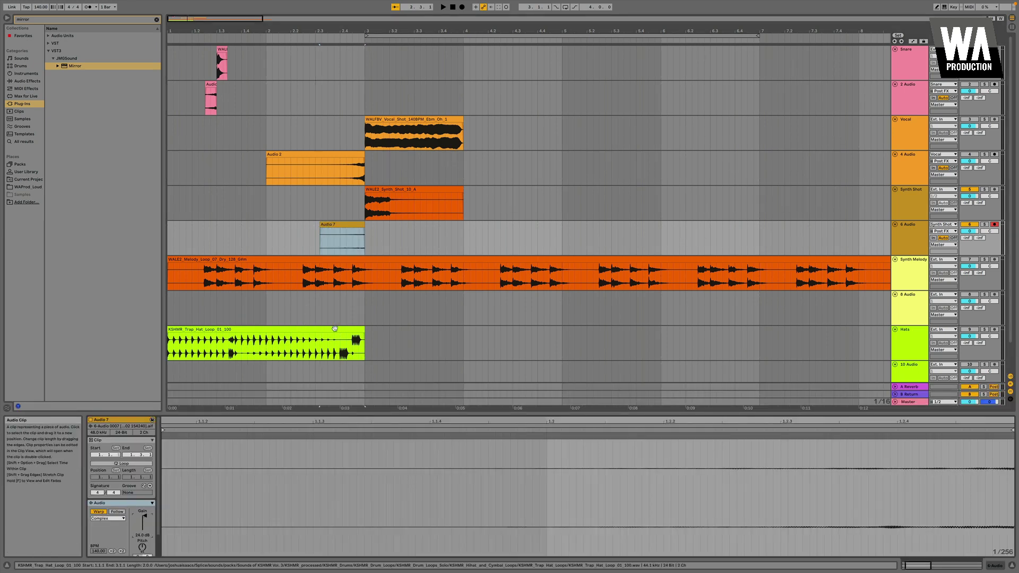
Raise the 6 Audio track volume to 2.8 dB and play the reversed lead-in together with the synth shot.
{"action": "key", "text": "space"}
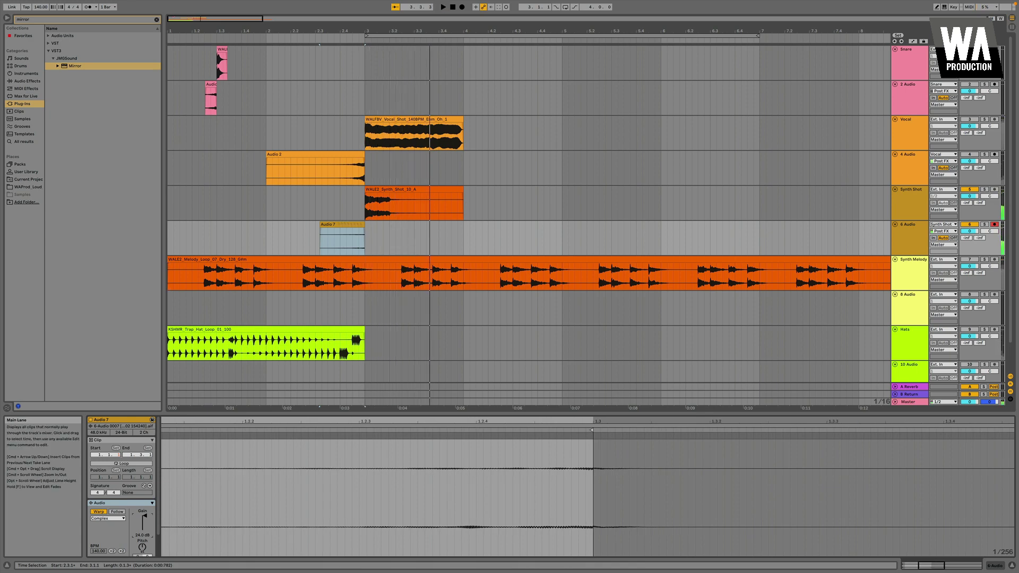
{"action": "key", "text": "space"}
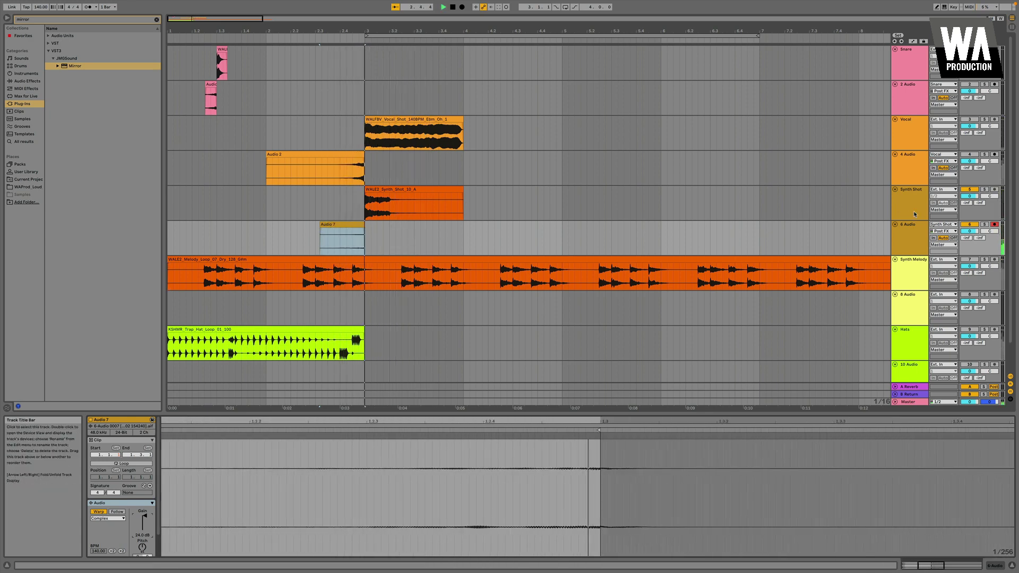
{"action": "left_click_drag", "start_coordinate": [970, 231], "coordinate": [969, 229]}
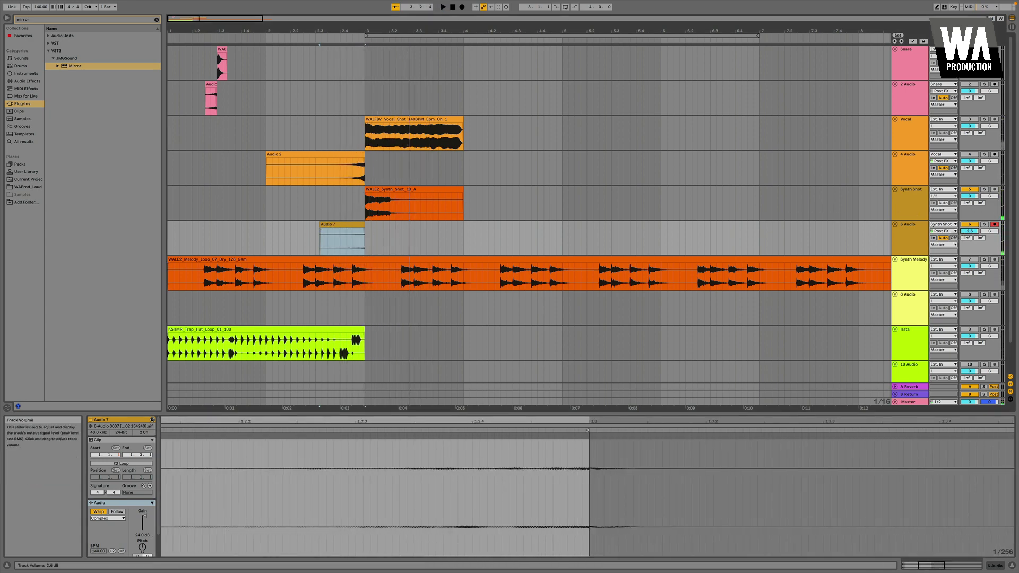
{"action": "left_click", "coordinate": [327, 225]}
{"action": "key", "text": "space"}
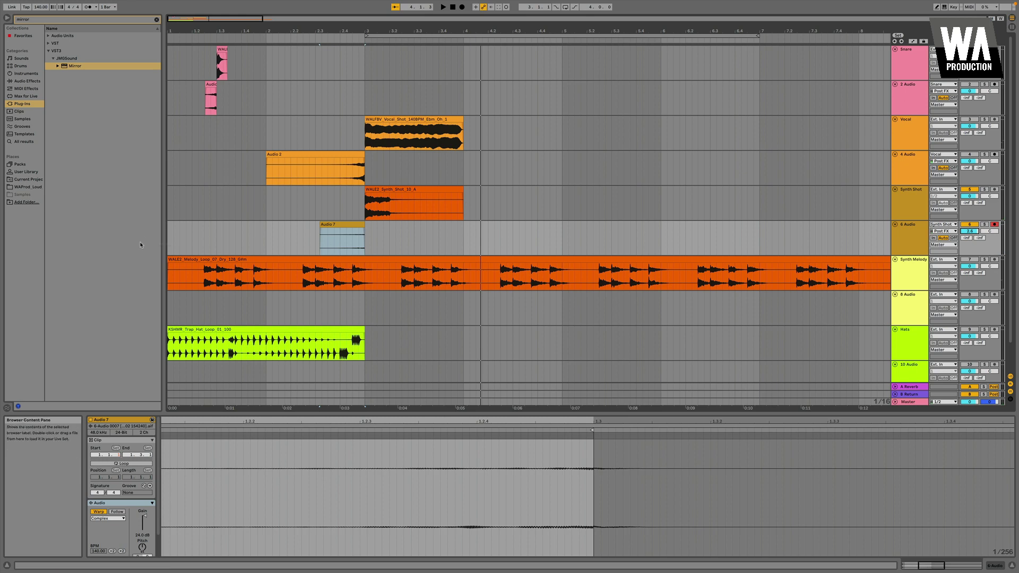
Deactivate the Synth Shot and 6 Audio tracks, and activate the Synth Melody and 8 Audio tracks.
{"action": "left_click", "coordinate": [204, 281]}
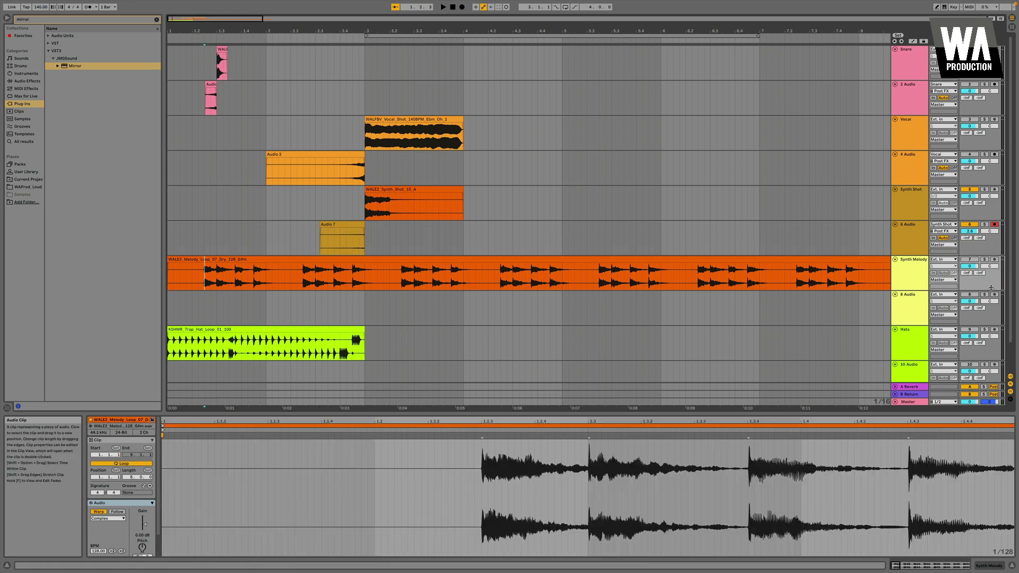
{"action": "left_click", "coordinate": [911, 233]}
{"action": "left_click", "coordinate": [924, 204], "text": "shift"}
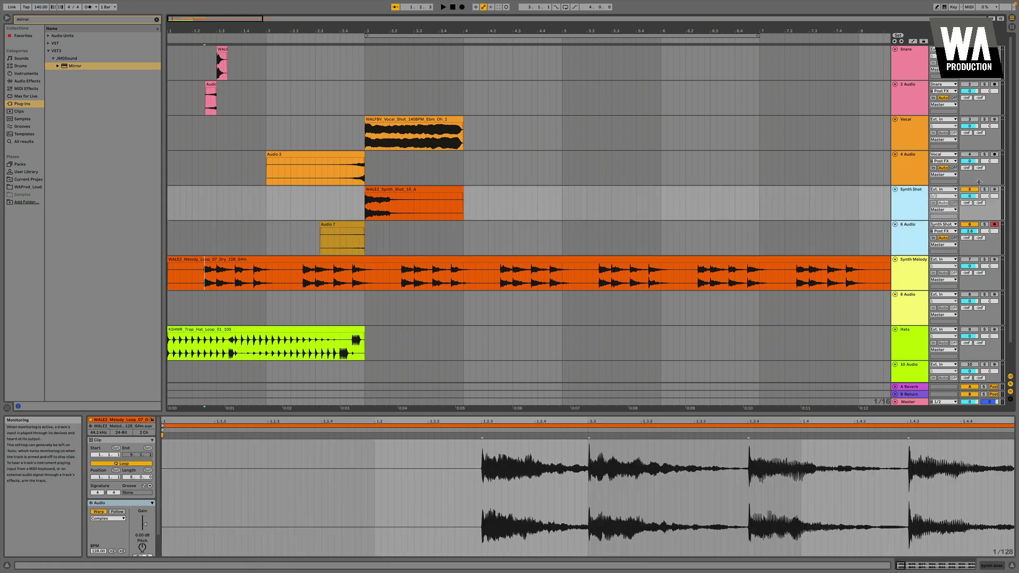
{"action": "left_click", "coordinate": [972, 190]}
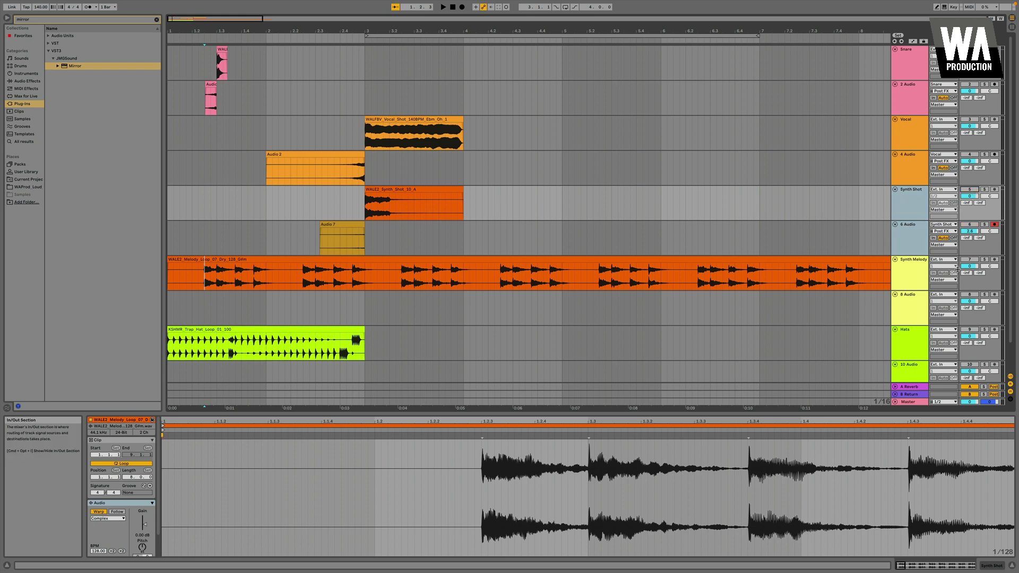
{"action": "left_click", "coordinate": [906, 276]}
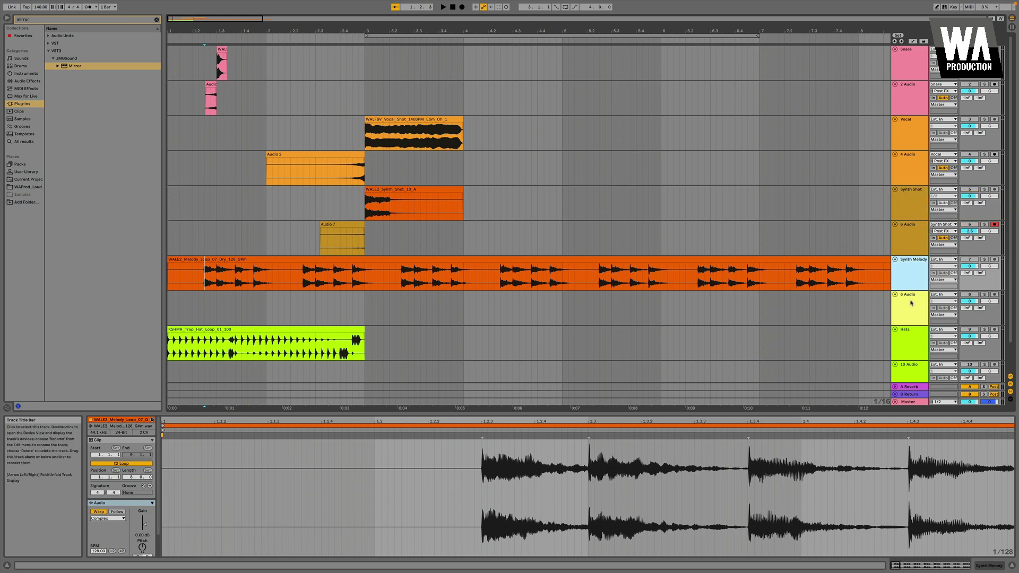
{"action": "left_click", "coordinate": [911, 307], "text": "shift"}
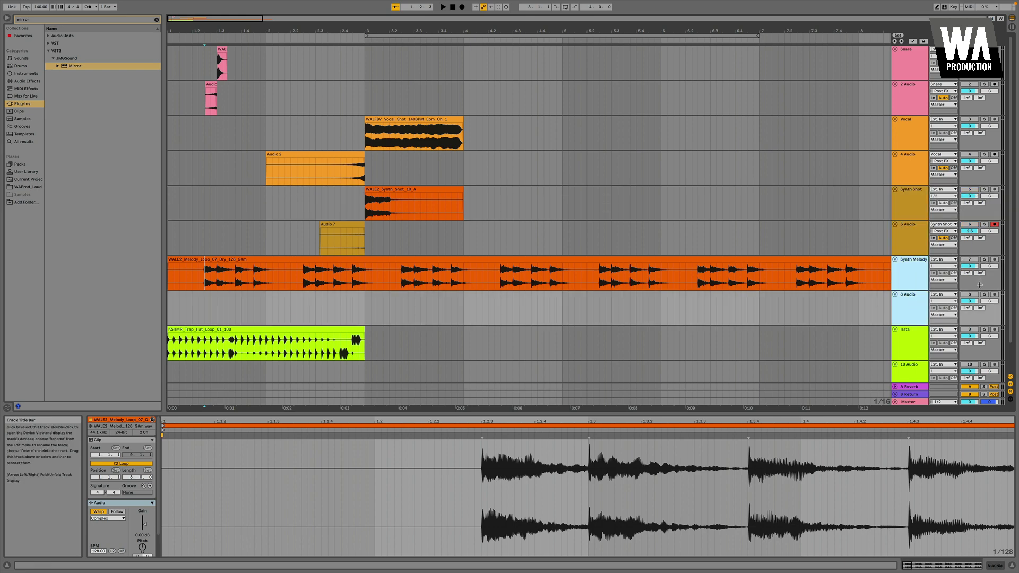
{"action": "left_click", "coordinate": [969, 296]}
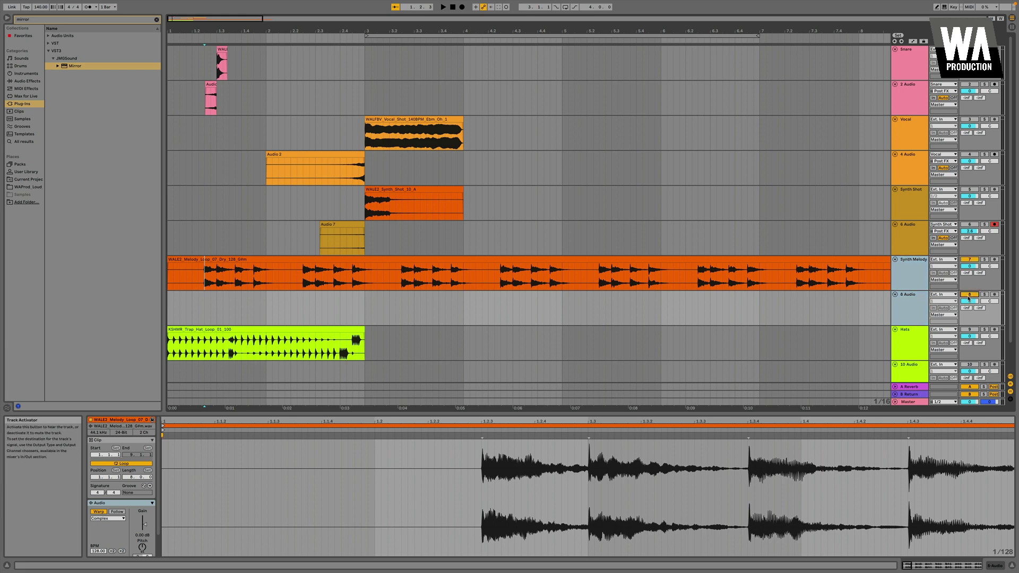
Add the Mirror plugin to the Synth Melody track and load its Eighth - Tight & Round preset.
{"action": "key", "text": "minus"}
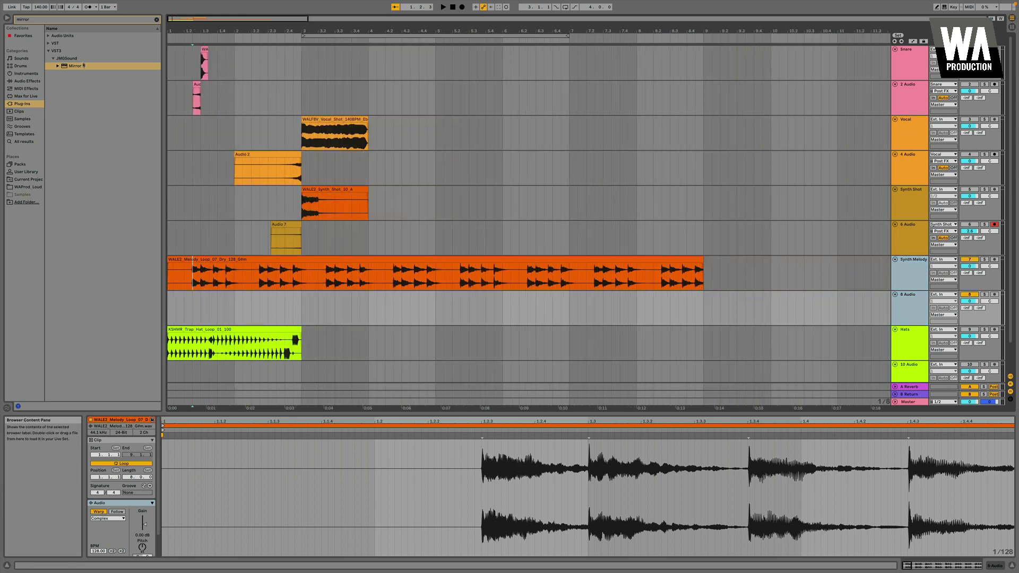
{"action": "left_click_drag", "start_coordinate": [74, 67], "coordinate": [229, 279]}
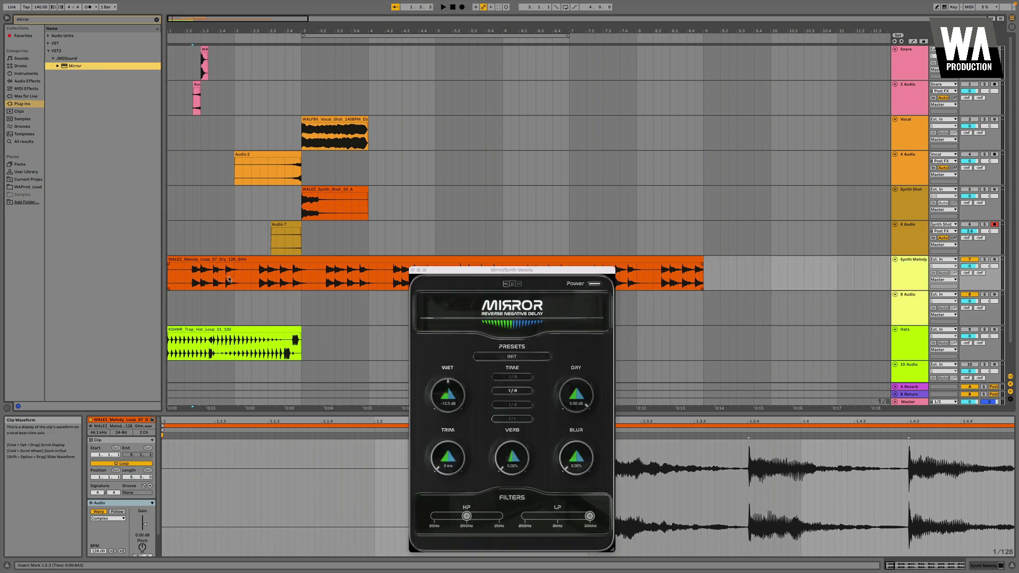
{"action": "left_click", "coordinate": [513, 357]}
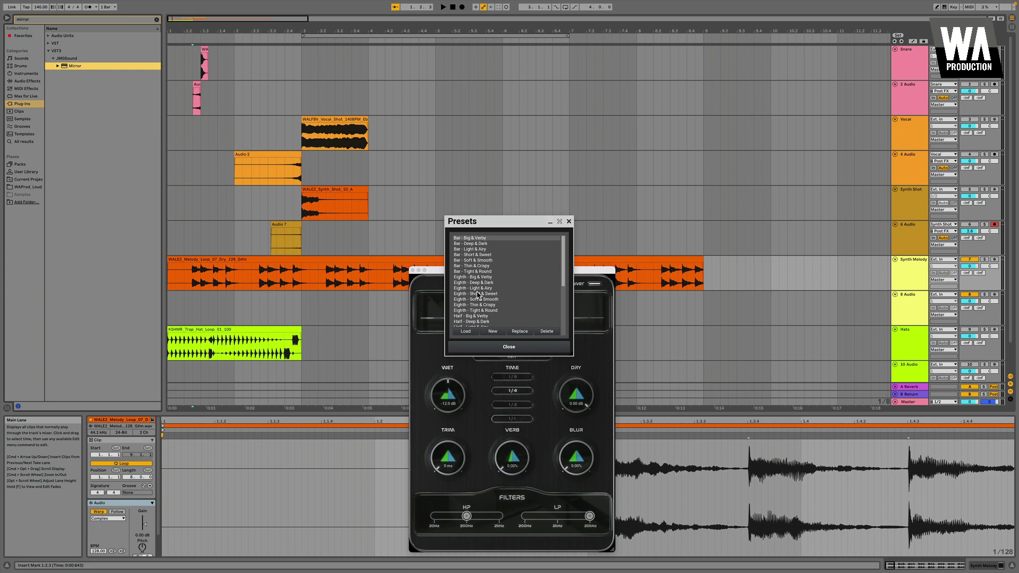
{"action": "left_click", "coordinate": [475, 311]}
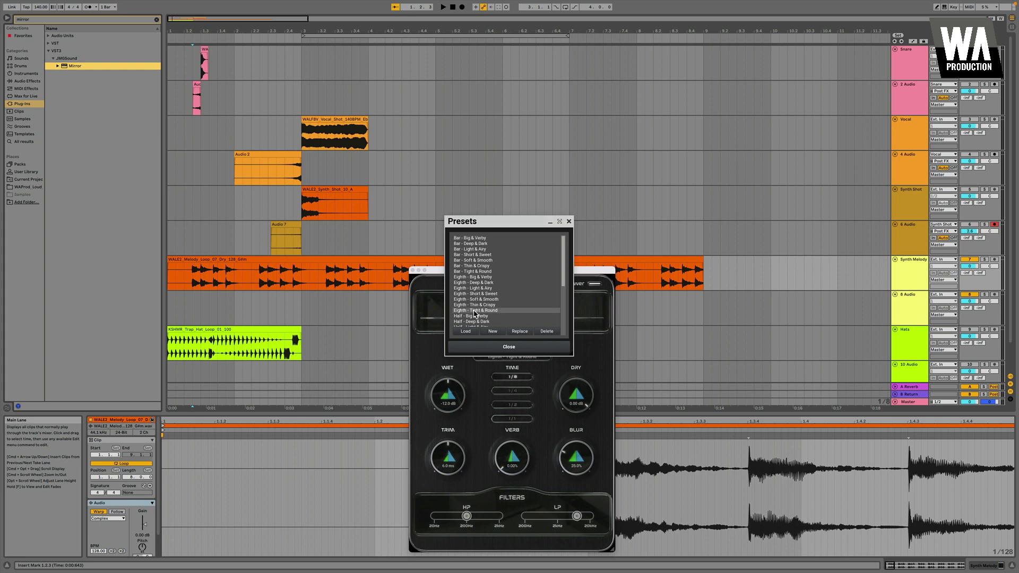
{"action": "left_click", "coordinate": [481, 348]}
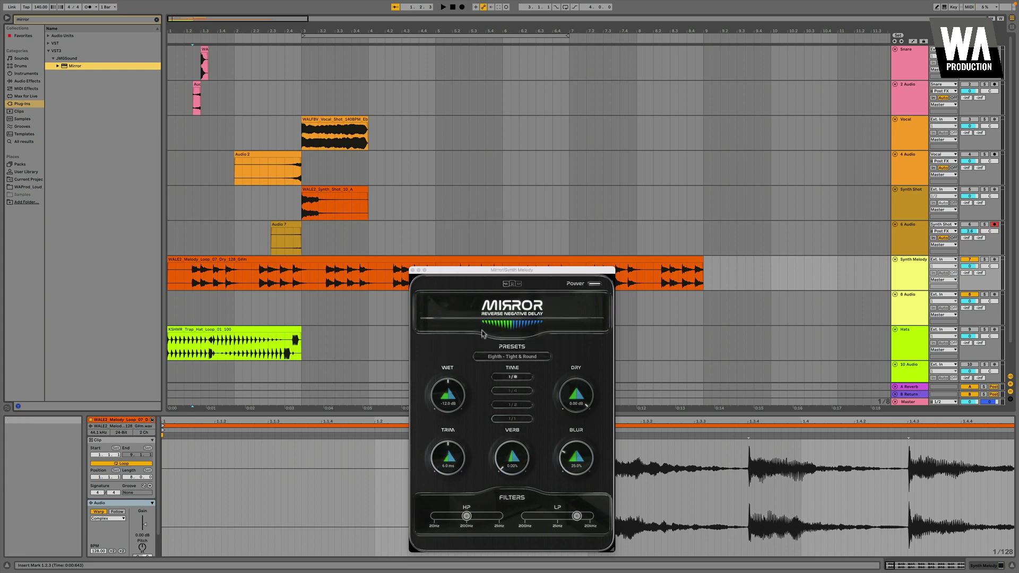
Compare the synth melody with and without Mirror by playing it, deleting the plugin for a dry pass and undoing the deletion.
{"action": "left_click", "coordinate": [194, 269]}
{"action": "key", "text": "space"}
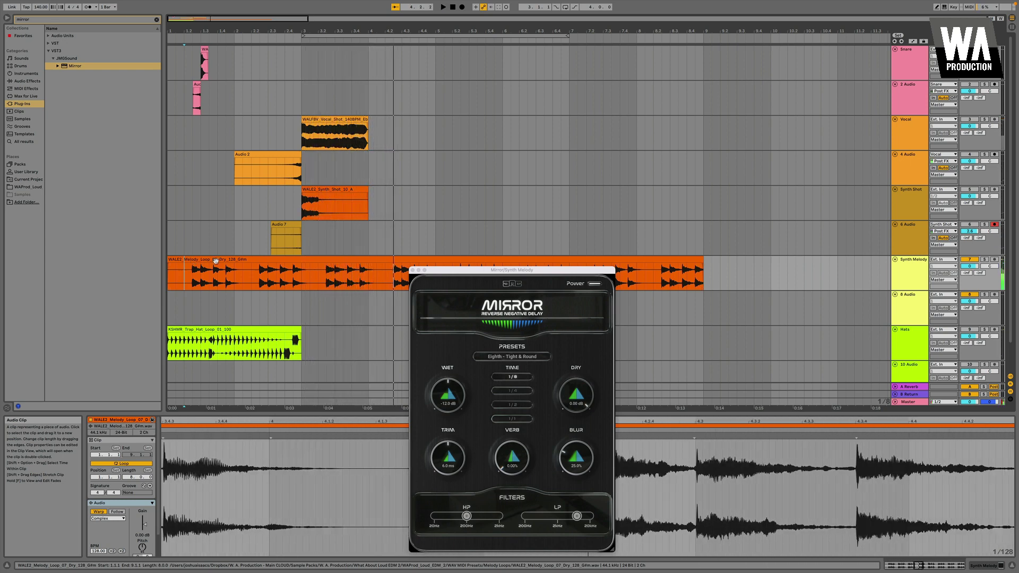
{"action": "key", "text": "shift+Tab"}
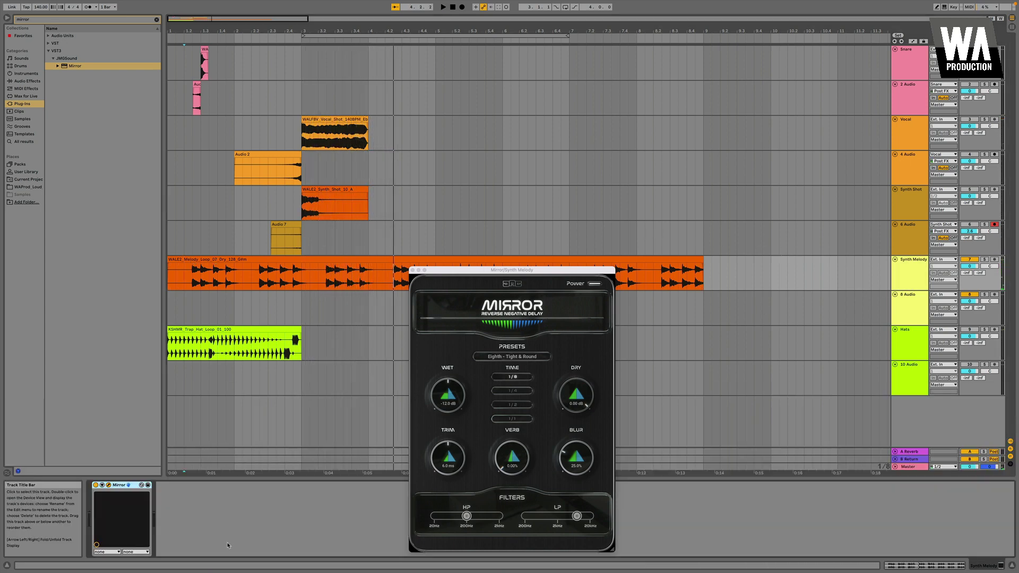
{"action": "left_click", "coordinate": [127, 485]}
{"action": "key", "text": "Delete"}
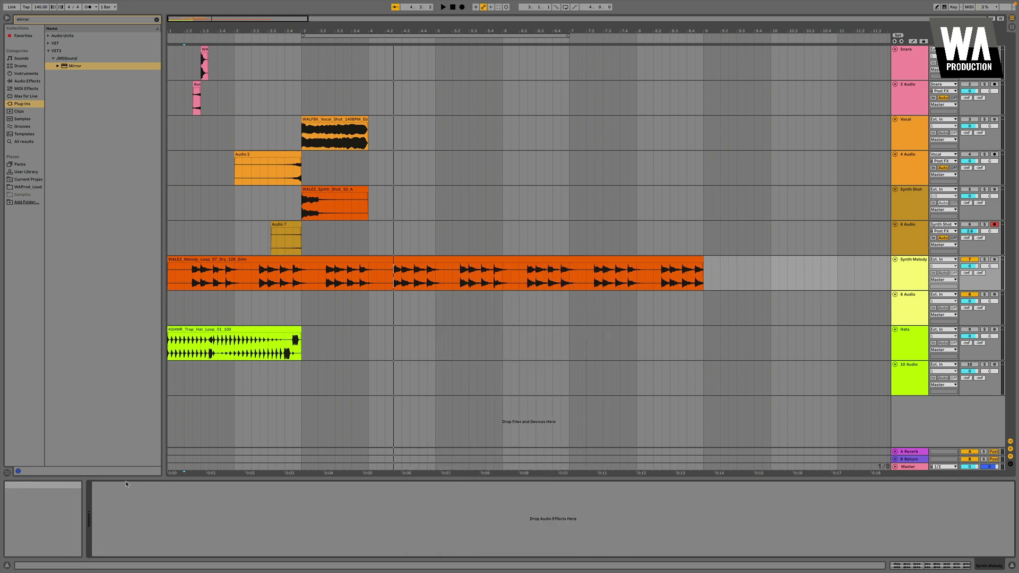
{"action": "left_click", "coordinate": [194, 277]}
{"action": "key", "text": "space"}
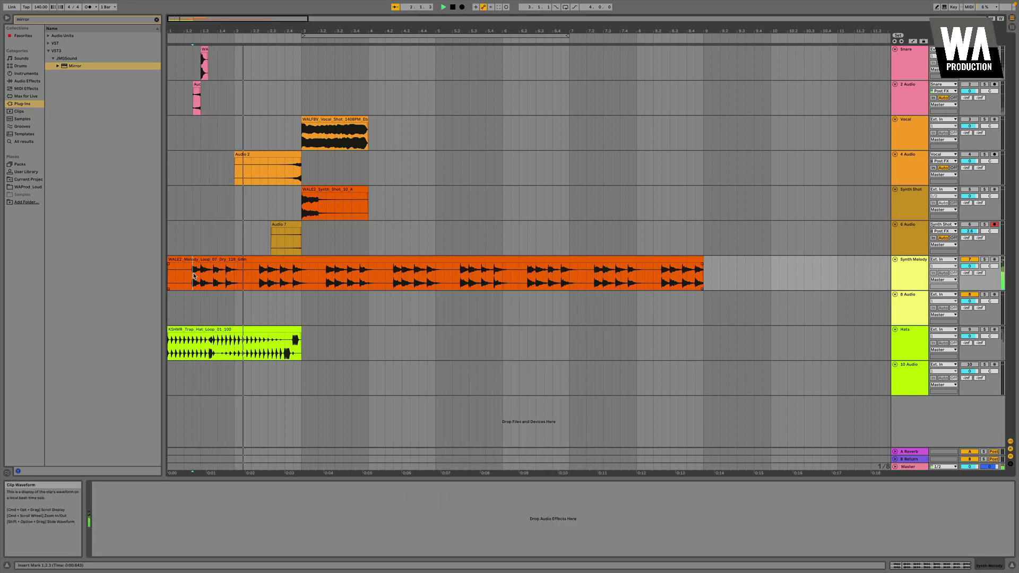
{"action": "key", "text": "super+z"}
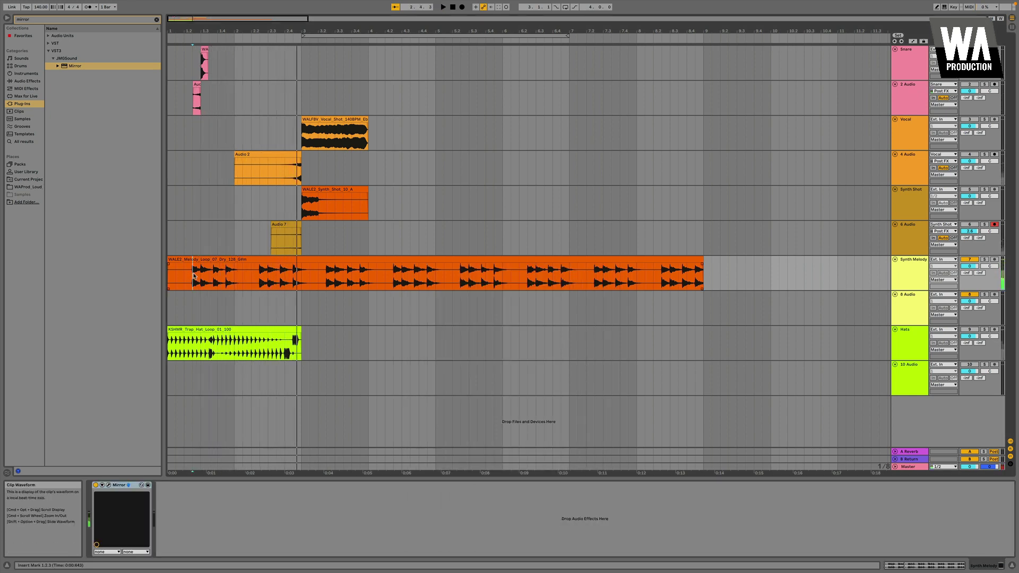
{"action": "key", "text": "space"}
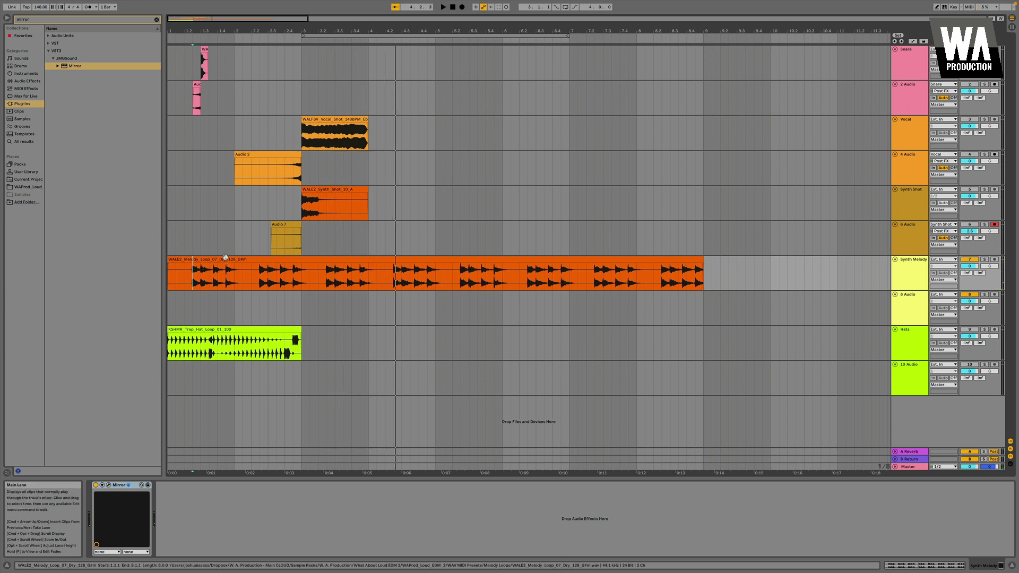
Lower Mirror's Dry level to about -76.8 dB on the Synth Melody track and set the 8 Audio input to Synth Melody.
{"action": "left_click", "coordinate": [220, 259]}
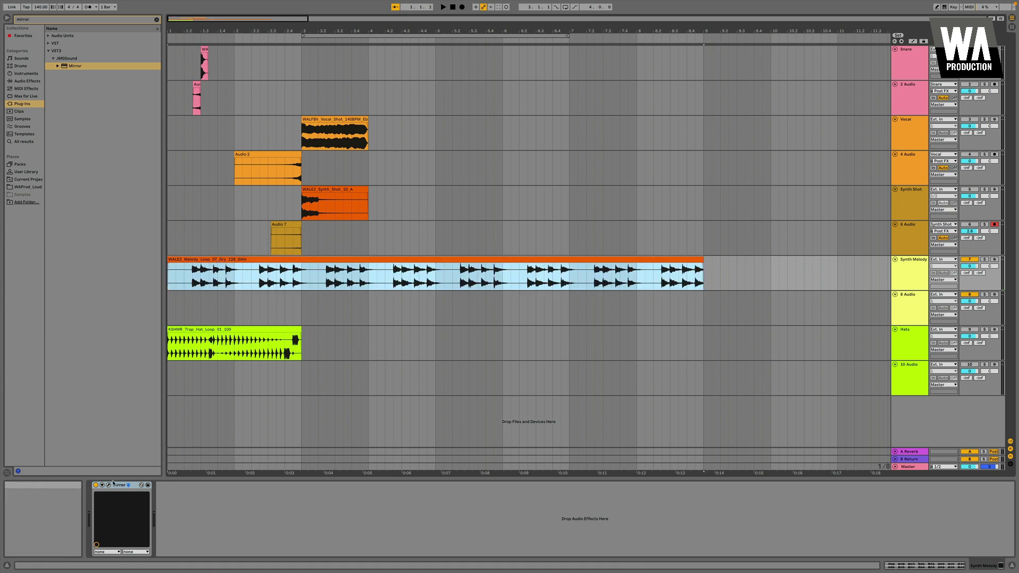
{"action": "left_click", "coordinate": [110, 484]}
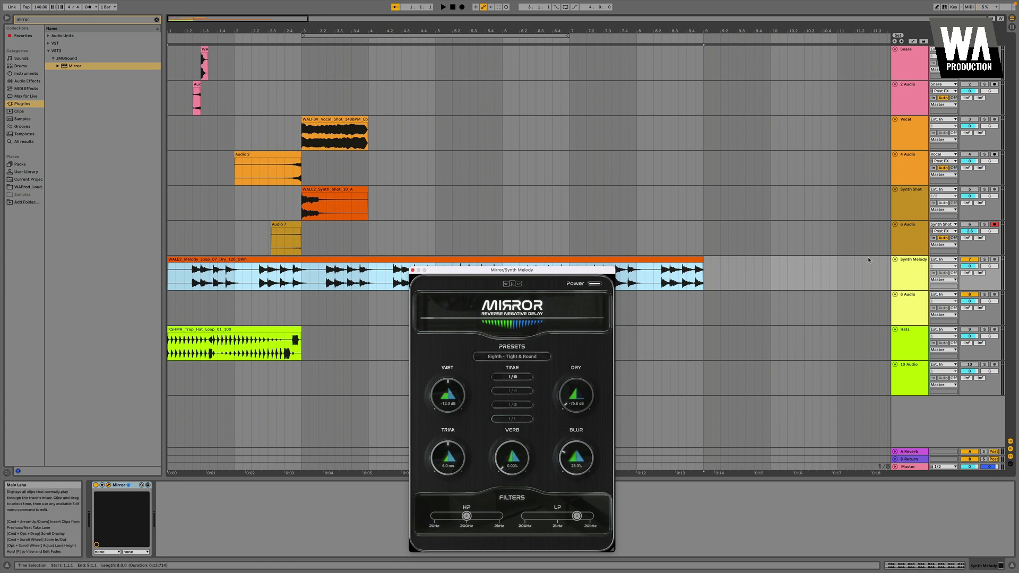
{"action": "left_click", "coordinate": [944, 294]}
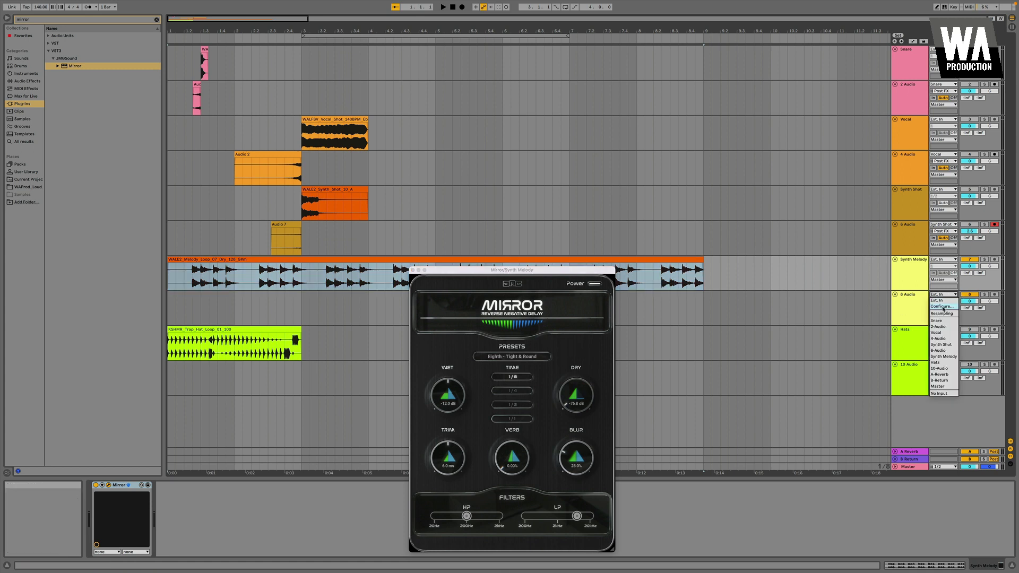
{"action": "left_click", "coordinate": [944, 357]}
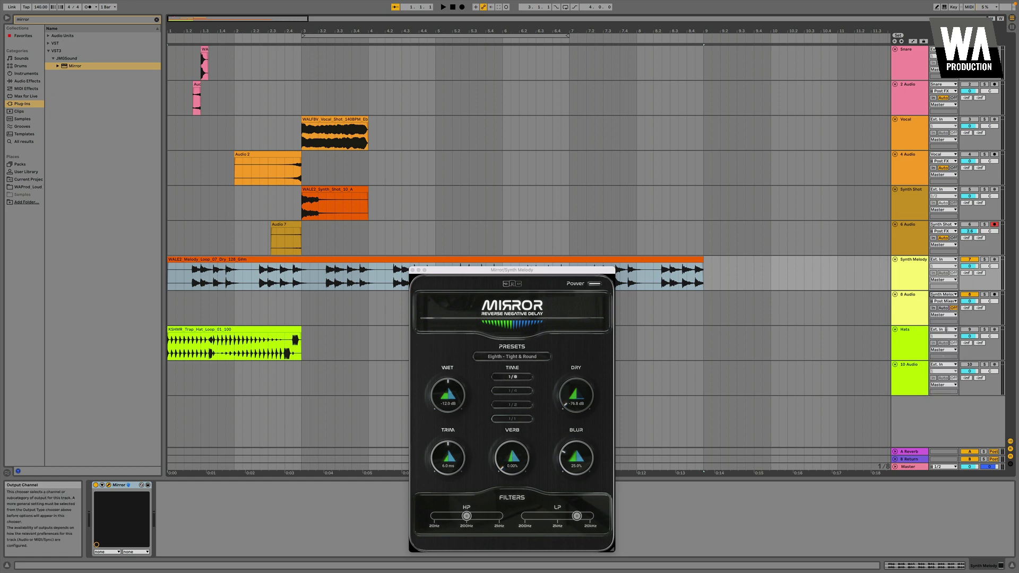
Set the 8 Audio input to Post FX with Auto monitoring, arm the track and record the Mirror-processed synth melody from the start.
{"action": "left_click", "coordinate": [943, 301]}
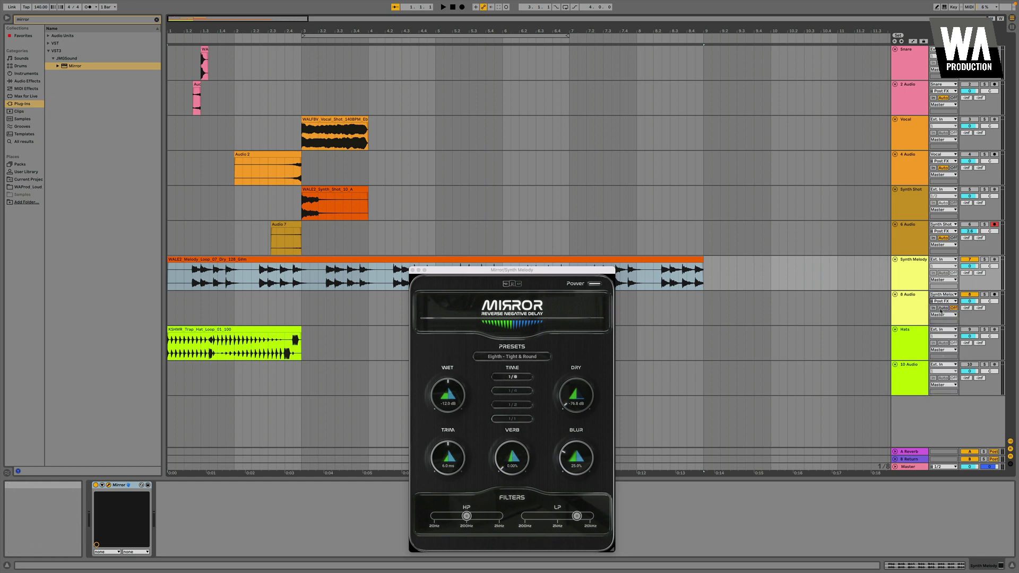
{"action": "left_click", "coordinate": [995, 294]}
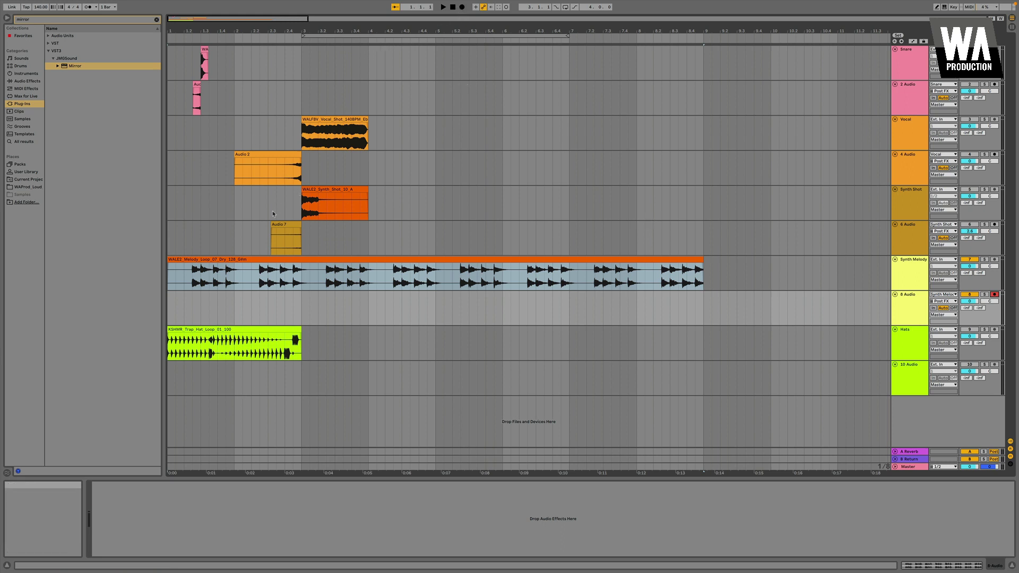
{"action": "left_click", "coordinate": [462, 8]}
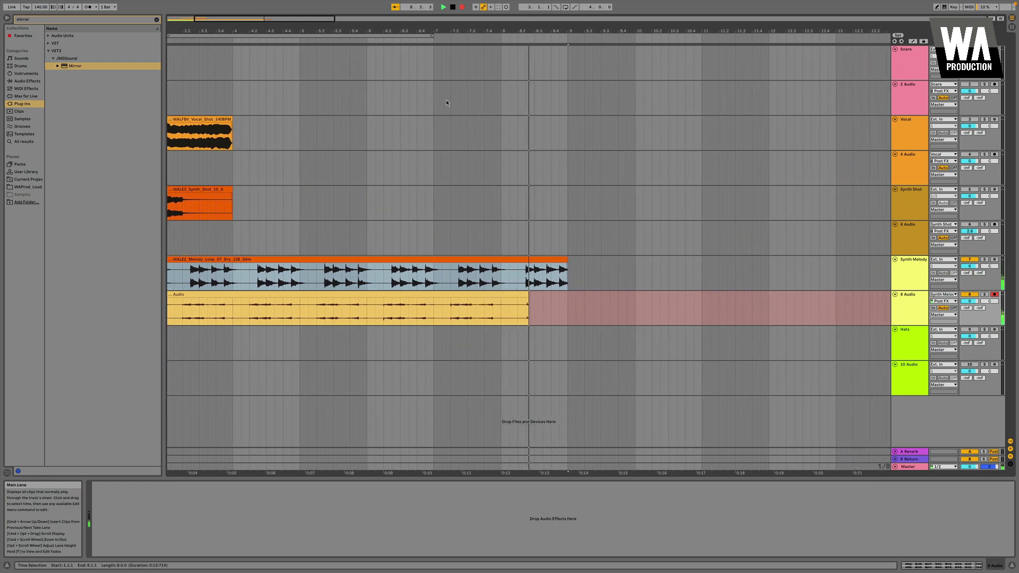
{"action": "key", "text": "space"}
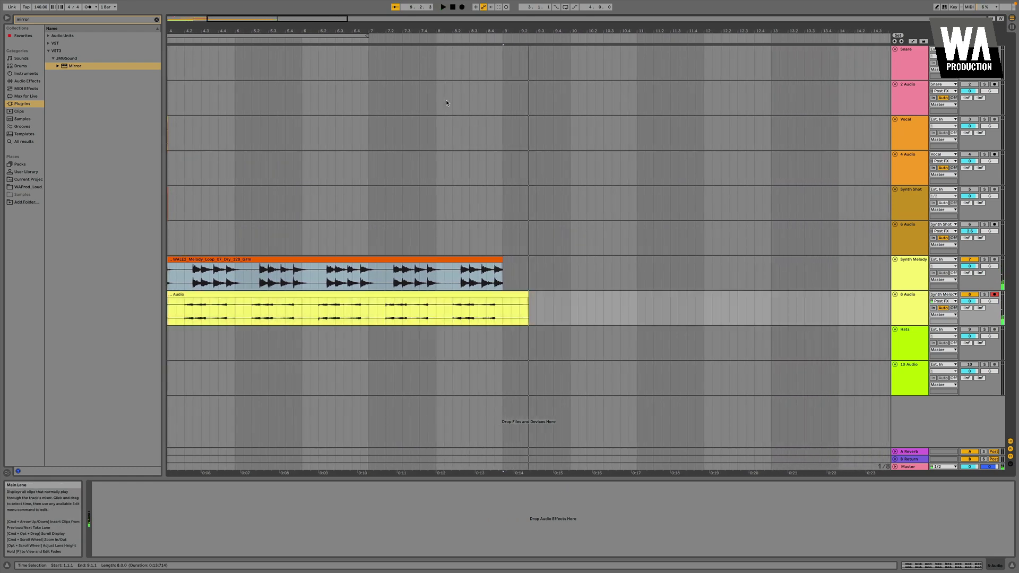
Delete the Mirror plugin from the Synth Melody track and play the dry melody together with the clip recorded on 8 Audio.
{"action": "scroll", "coordinate": [470, 251], "scroll_direction": "left", "scroll_amount": 5}
{"action": "left_click", "coordinate": [318, 273]}
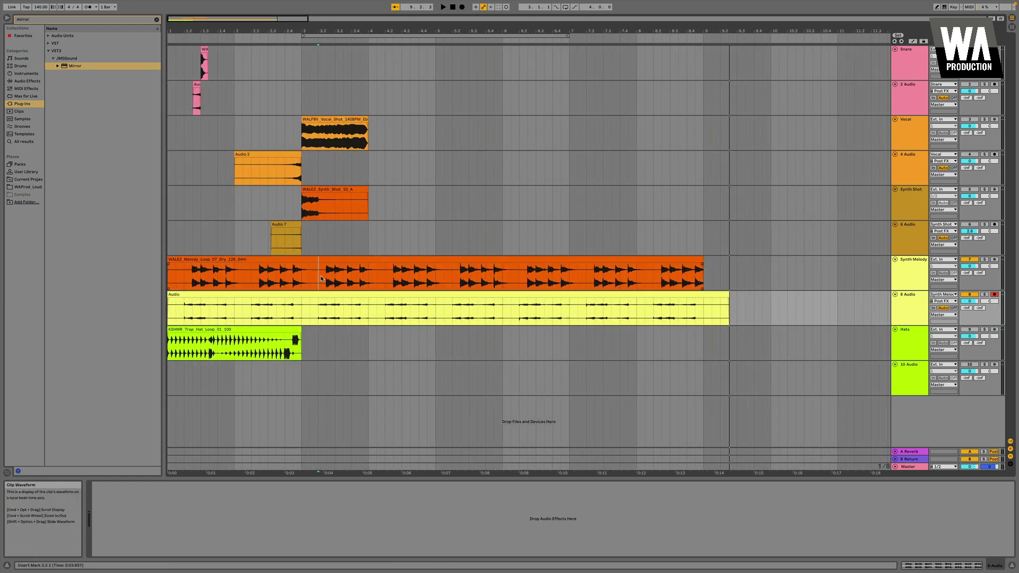
{"action": "double_click", "coordinate": [74, 66]}
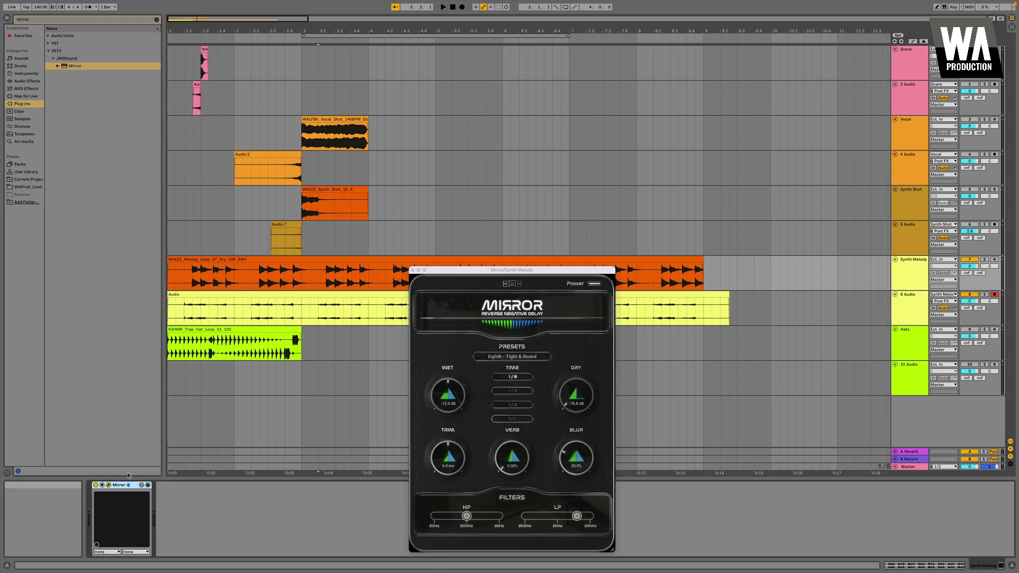
{"action": "key", "text": "Delete"}
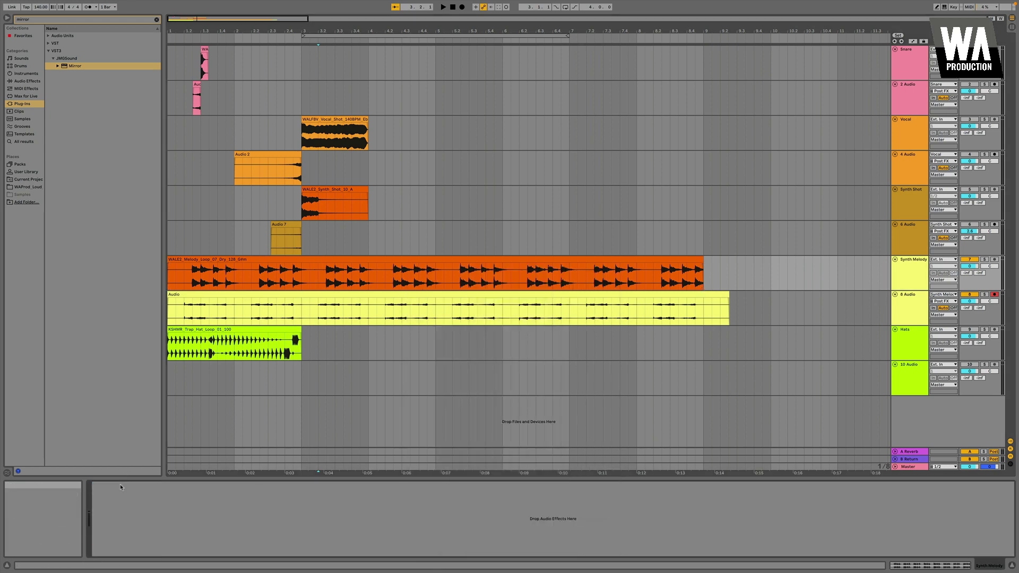
{"action": "left_click", "coordinate": [236, 259]}
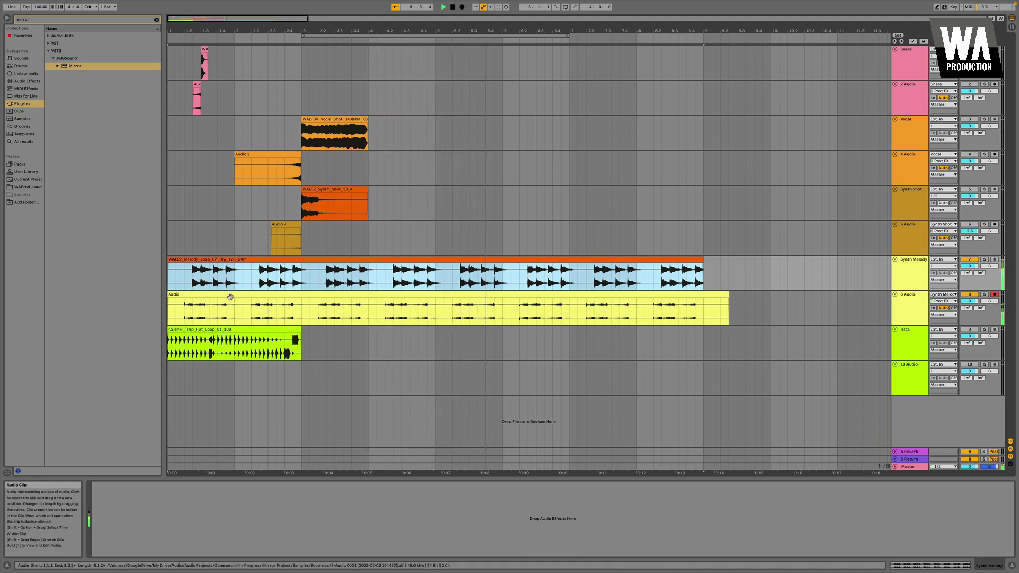
{"action": "scroll", "coordinate": [229, 294], "scroll_direction": "right", "scroll_amount": 3}
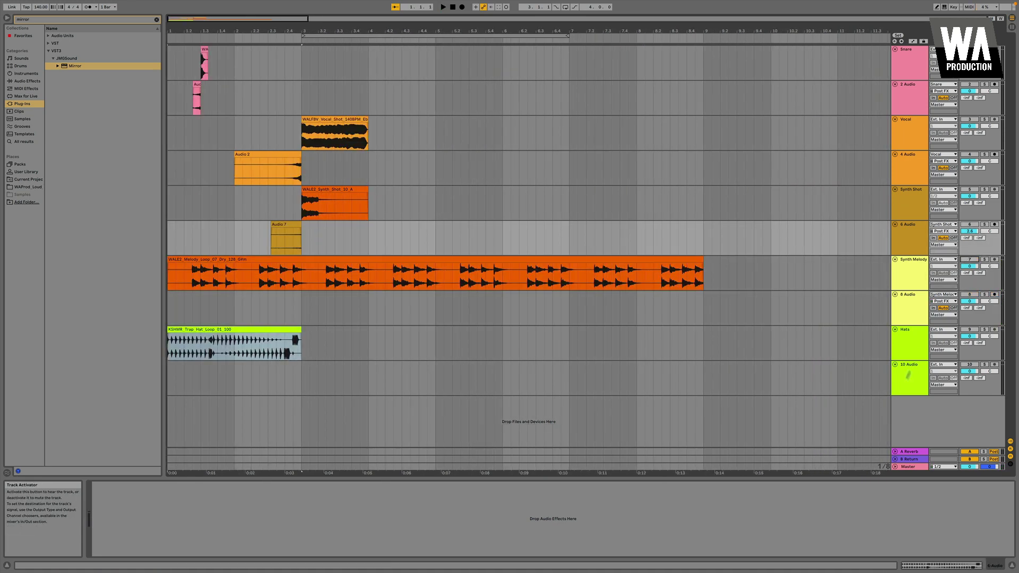
Activate the Hats and 10 Audio tracks and play the dry hat loop from its start.
{"action": "left_click", "coordinate": [909, 342]}
{"action": "left_click", "coordinate": [908, 375]}
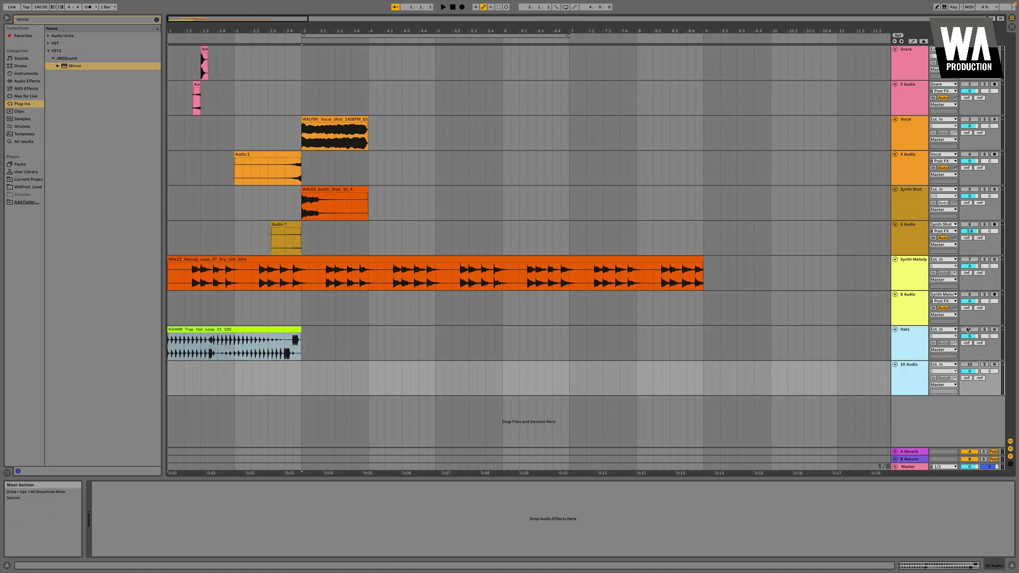
{"action": "left_click", "coordinate": [968, 330]}
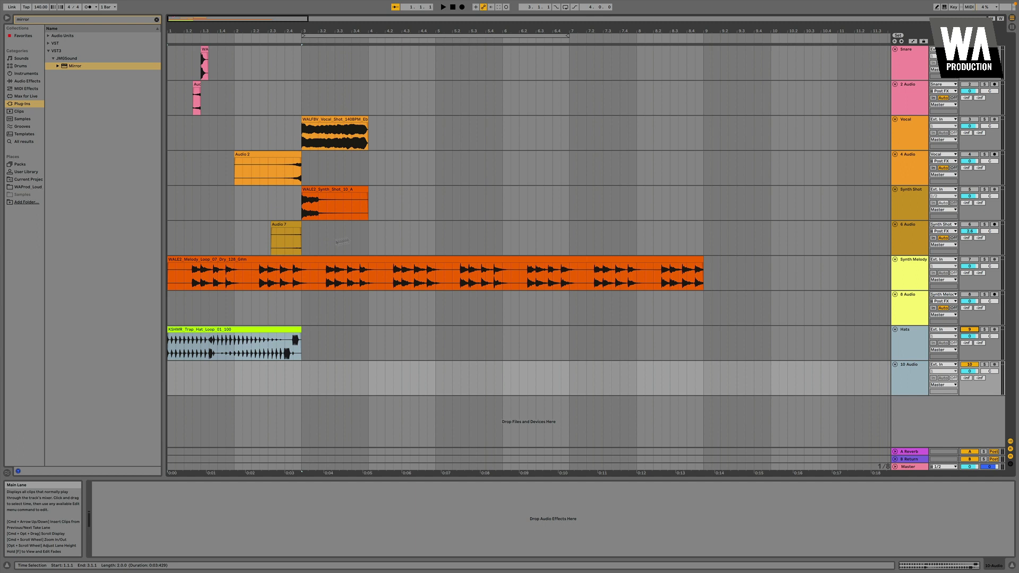
{"action": "left_click", "coordinate": [237, 329]}
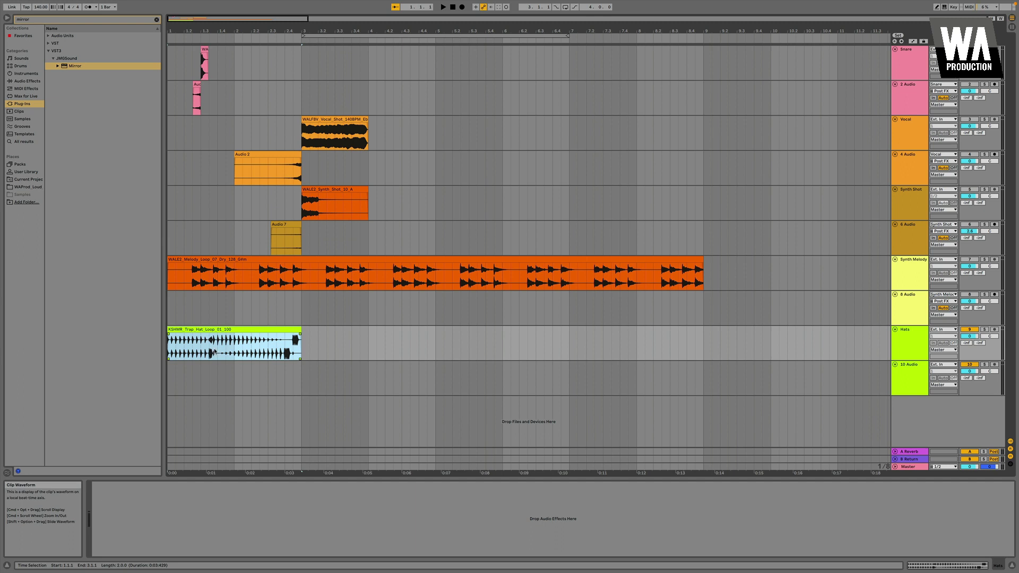
{"action": "left_click", "coordinate": [195, 330]}
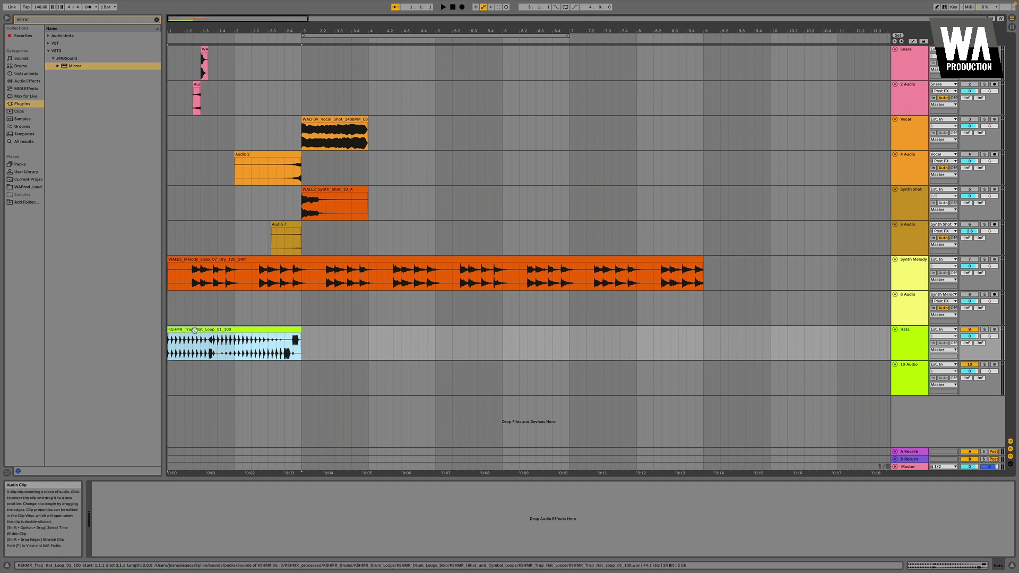
{"action": "key", "text": "space"}
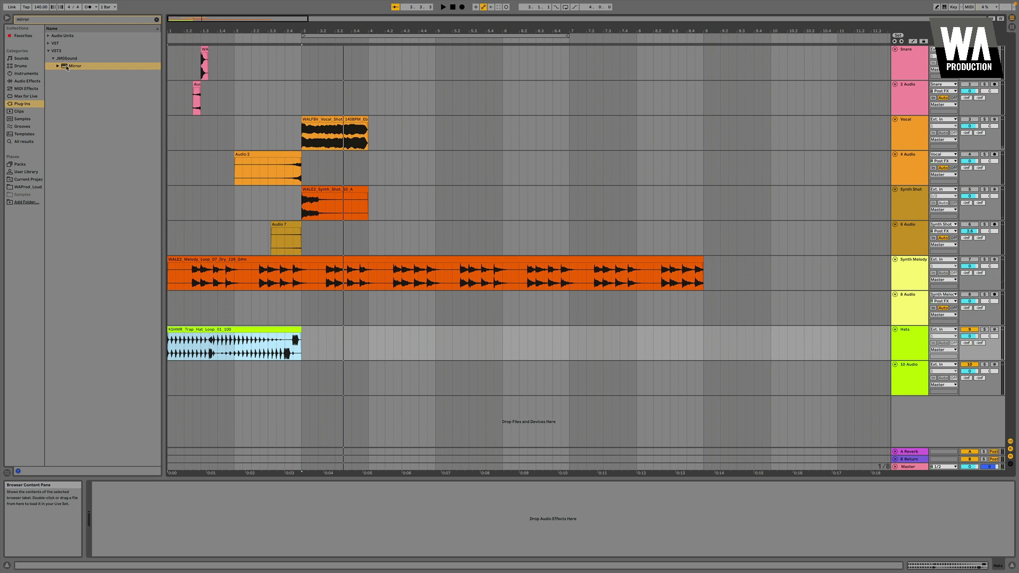
Add the Mirror plugin to the Hats track, load its Eighth - Light & Airy preset and audition the hat loop.
{"action": "left_click_drag", "start_coordinate": [67, 68], "coordinate": [248, 281]}
{"action": "left_click_drag", "start_coordinate": [239, 330], "coordinate": [239, 331]}
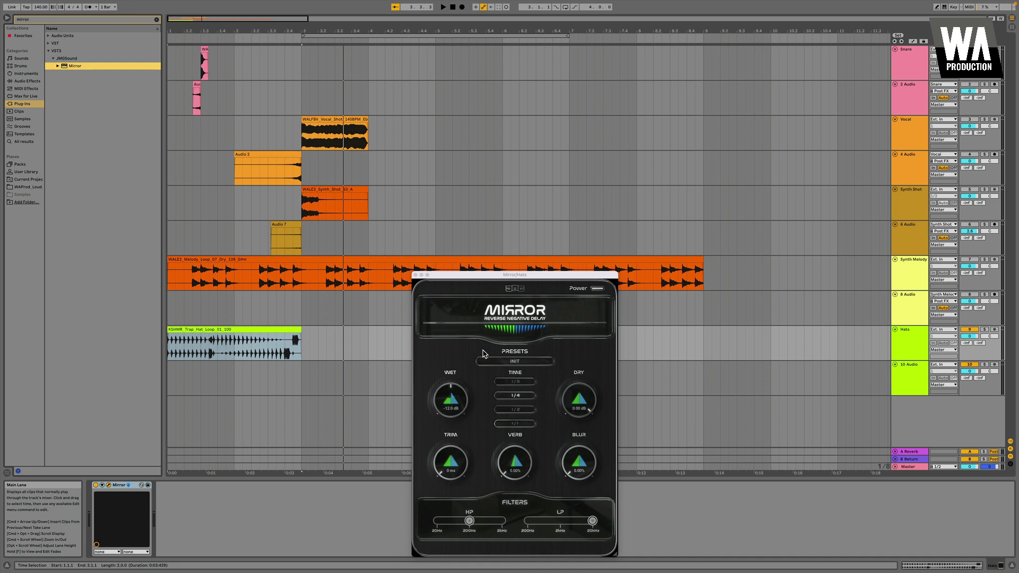
{"action": "left_click", "coordinate": [496, 362]}
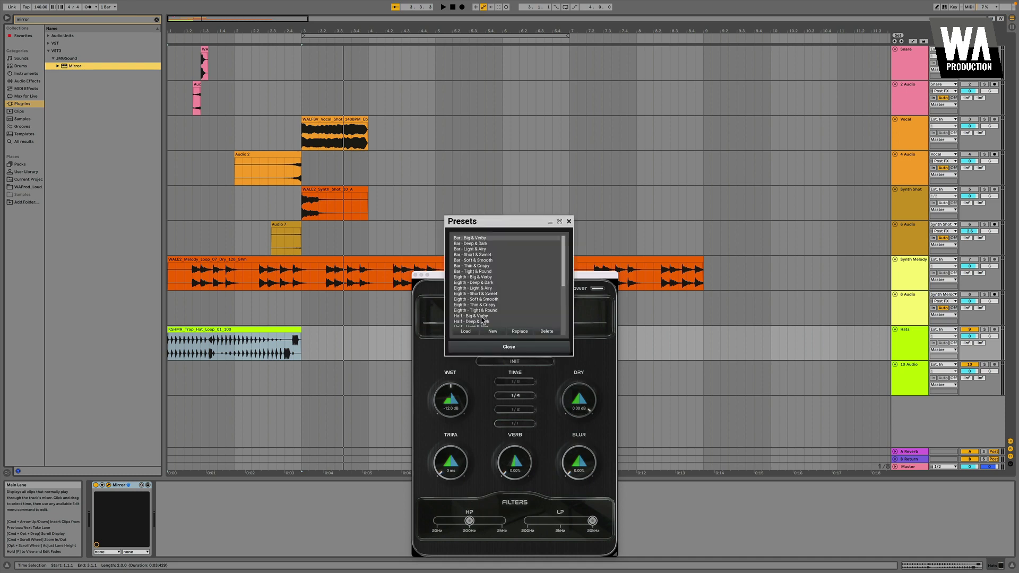
{"action": "double_click", "coordinate": [475, 288]}
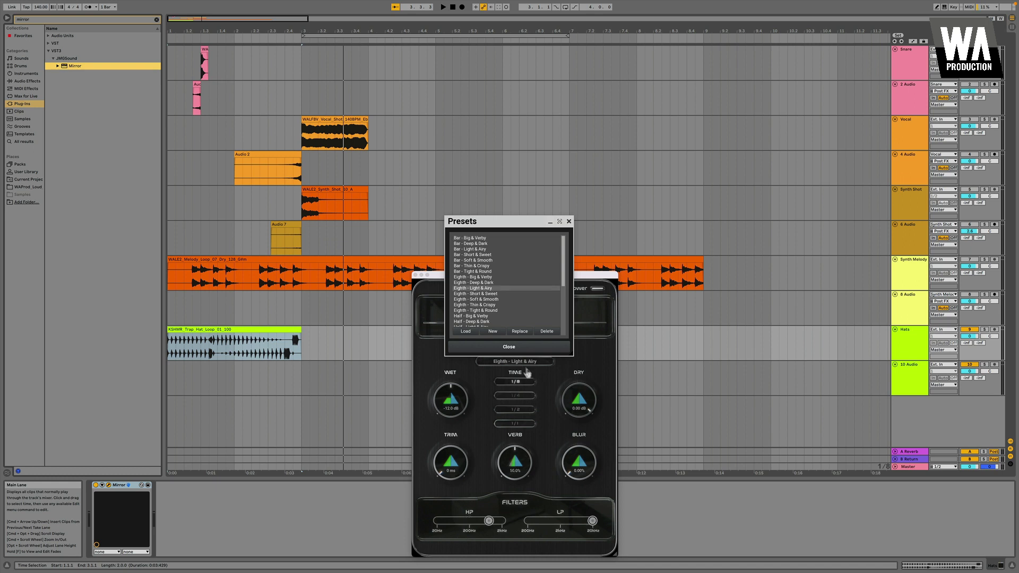
{"action": "left_click", "coordinate": [509, 347]}
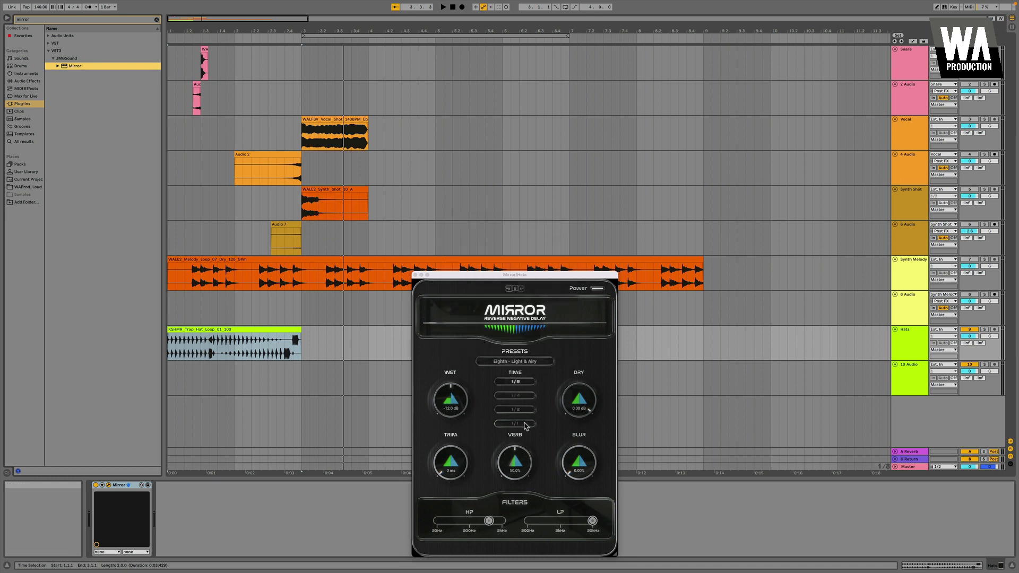
{"action": "key", "text": "space"}
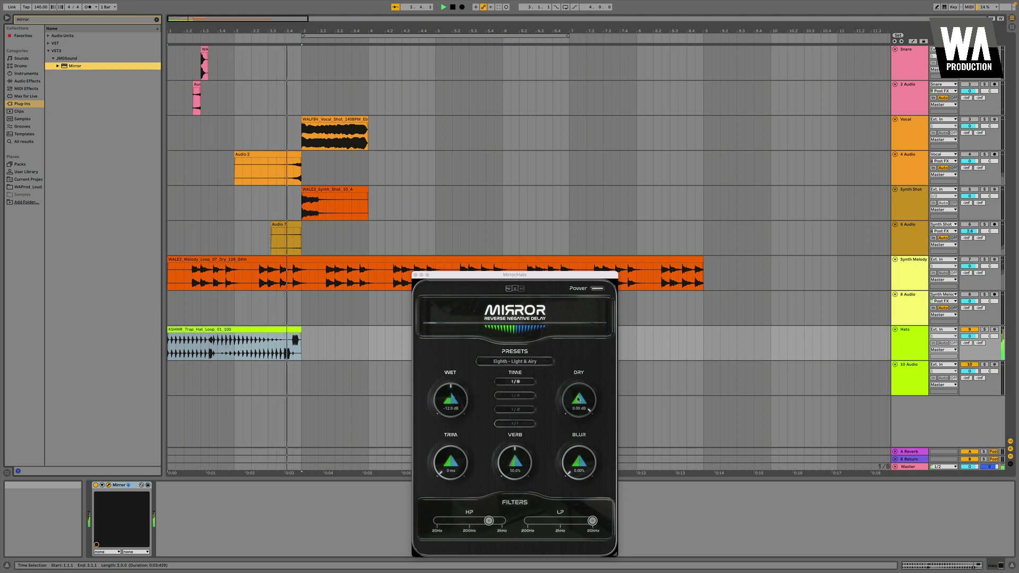
Load Mirror's Eighth - Thin & Crispy preset on the Hats track and audition the hat loop with it.
{"action": "left_click", "coordinate": [515, 362]}
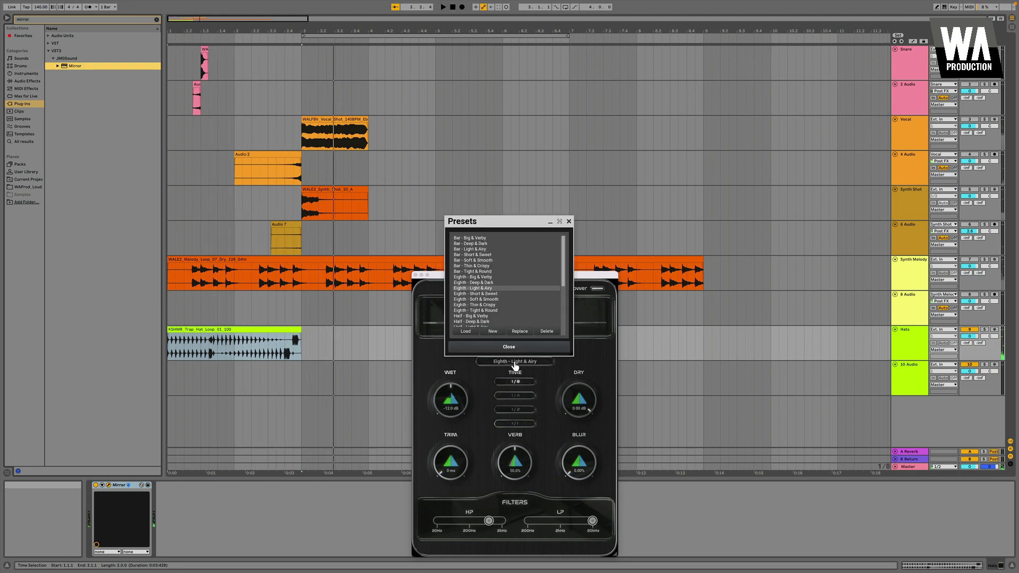
{"action": "double_click", "coordinate": [482, 307]}
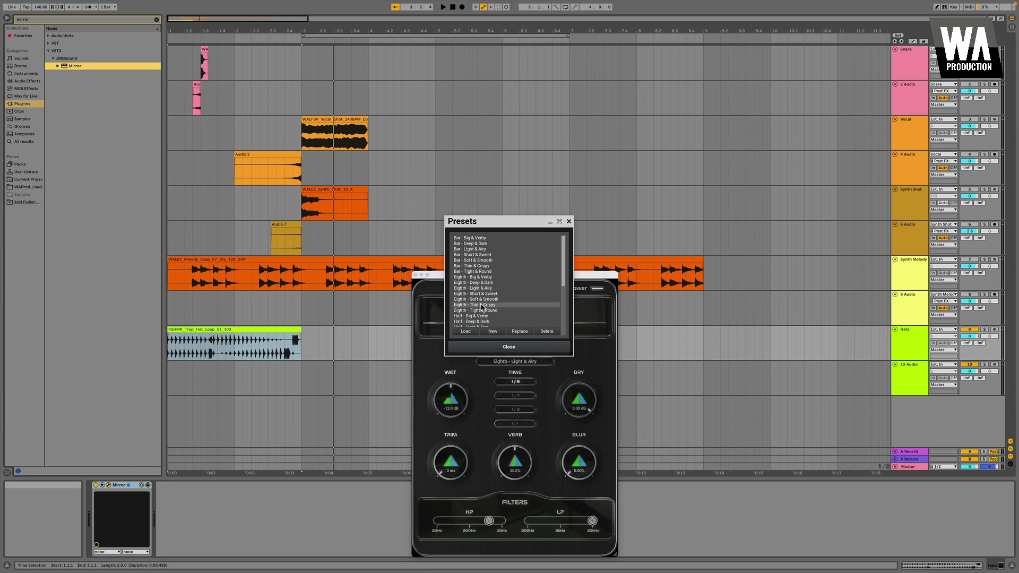
{"action": "left_click", "coordinate": [486, 347]}
{"action": "key", "text": "space"}
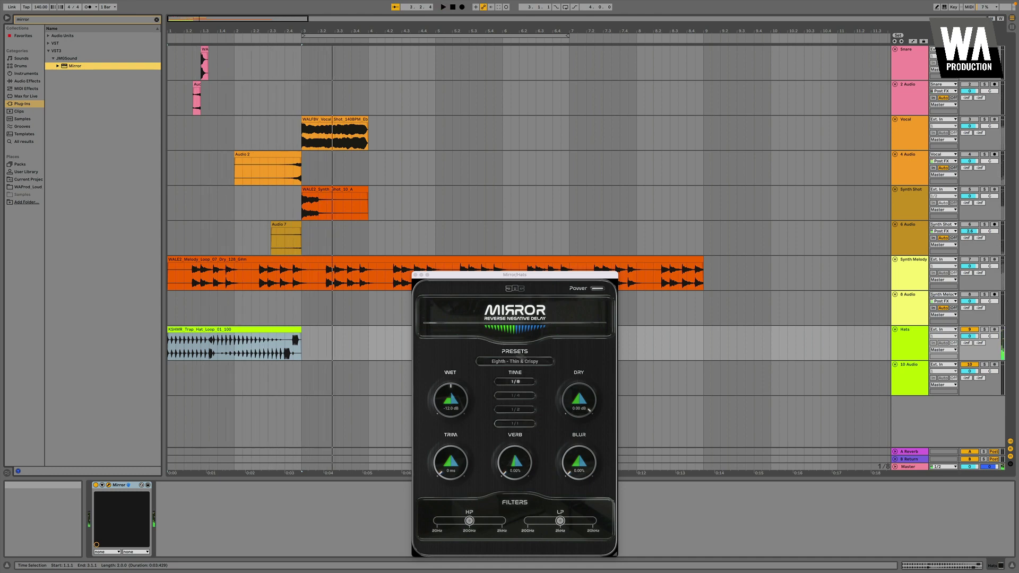
Load Mirror's Eighth - Soft & Smooth preset on the Hats track and lower its Dry level to silence.
{"action": "left_click", "coordinate": [521, 361]}
{"action": "left_click", "coordinate": [480, 300]}
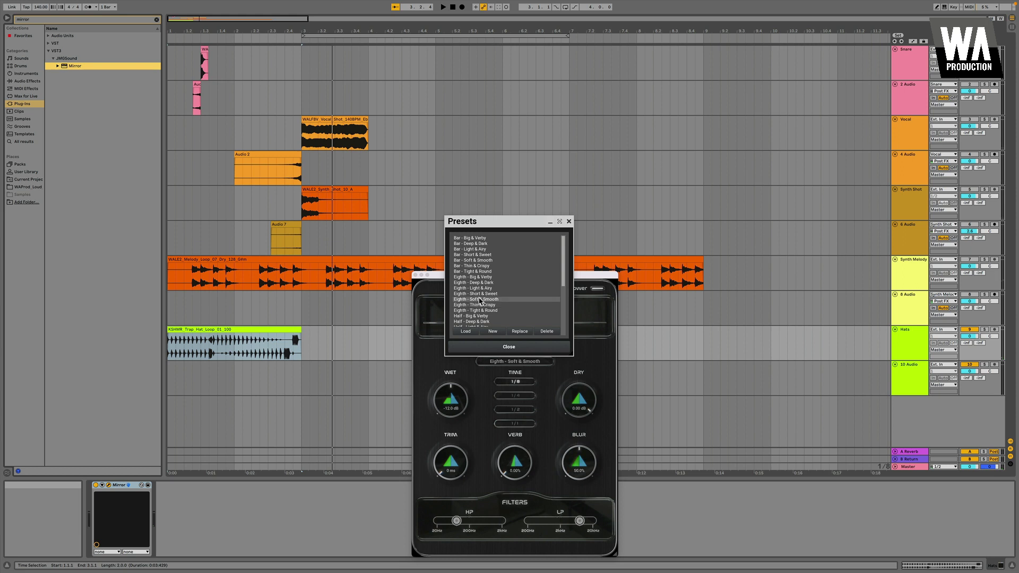
{"action": "left_click", "coordinate": [499, 348]}
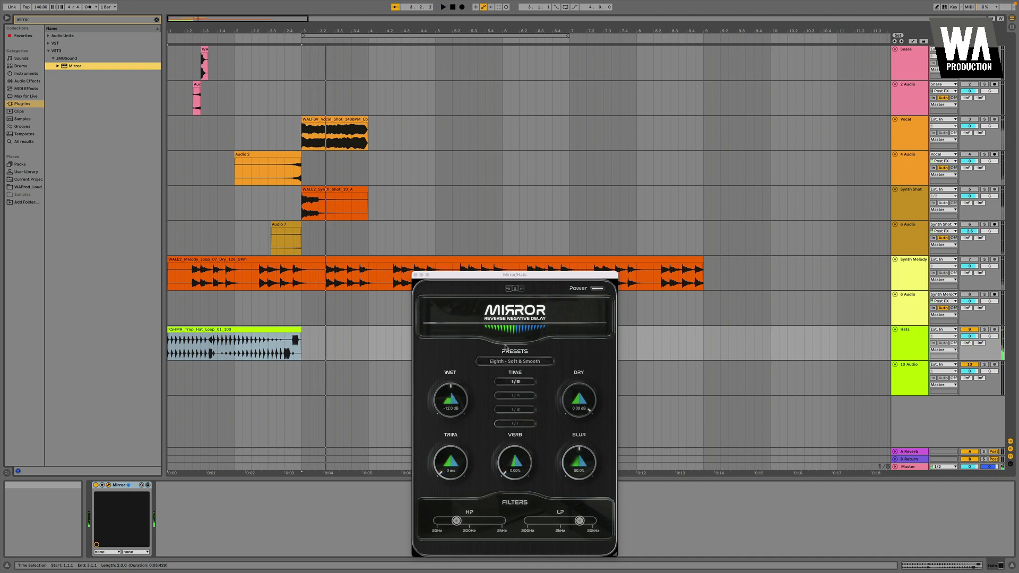
{"action": "left_click_drag", "start_coordinate": [567, 389], "coordinate": [567, 425]}
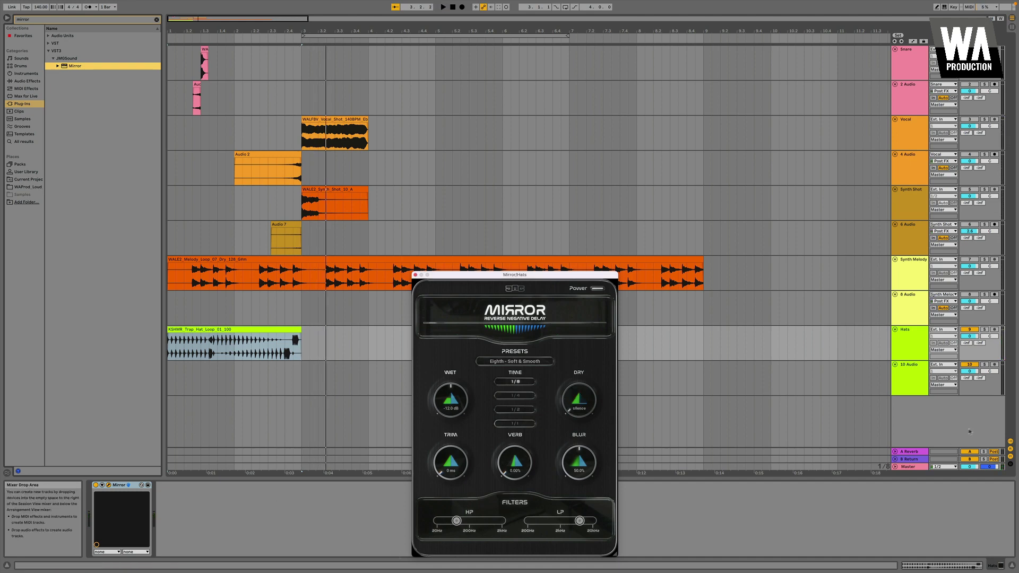
Set the 10 Audio input to Hats, Post FX, with Auto monitoring, and arm the track for recording.
{"action": "left_click", "coordinate": [942, 365]}
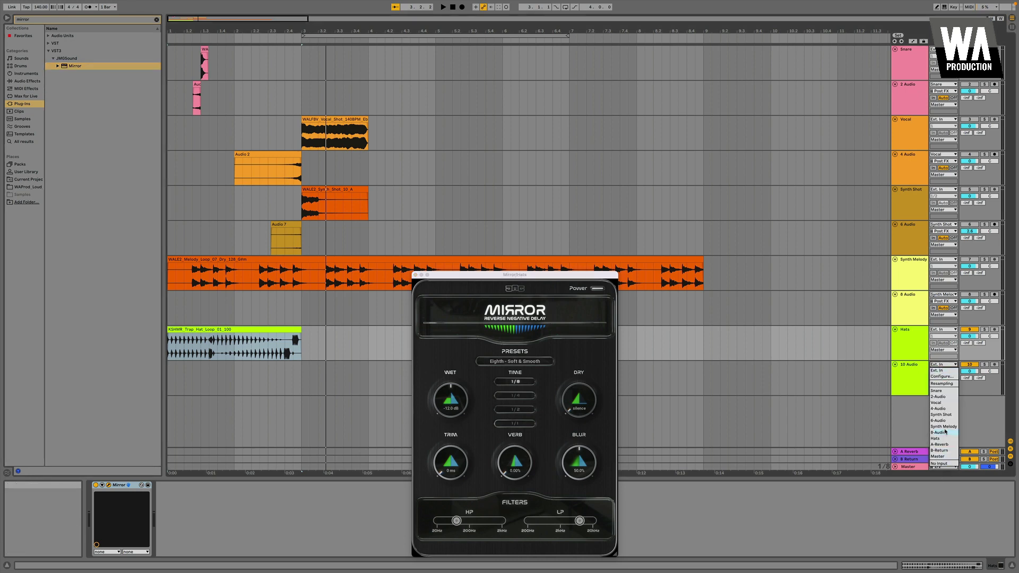
{"action": "left_click", "coordinate": [942, 439]}
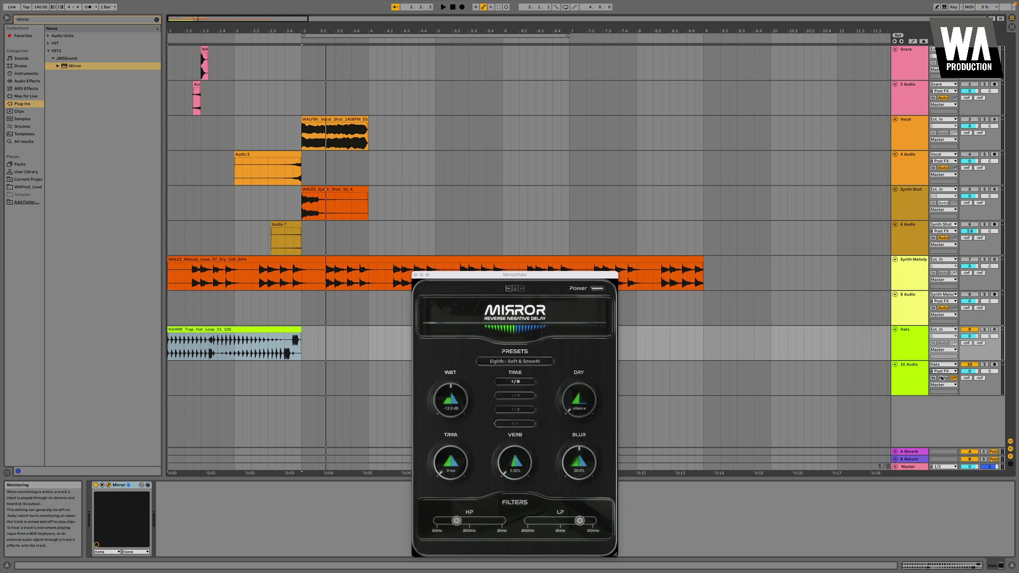
{"action": "left_click", "coordinate": [944, 378]}
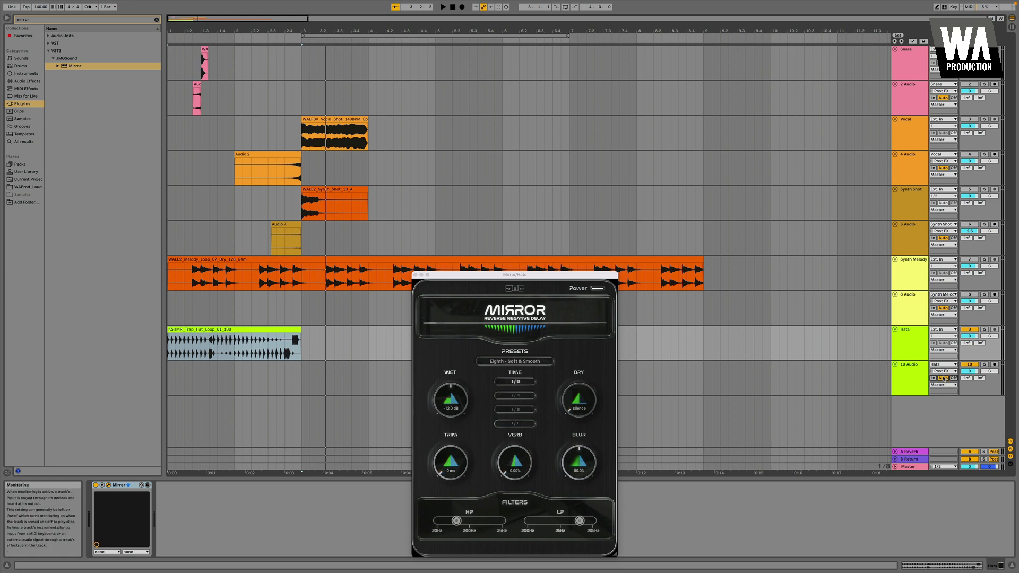
{"action": "left_click", "coordinate": [995, 365]}
Record the Mirror-processed hat loop onto the 10 Audio track from the loop's start until just past its end.
{"action": "left_click", "coordinate": [190, 338]}
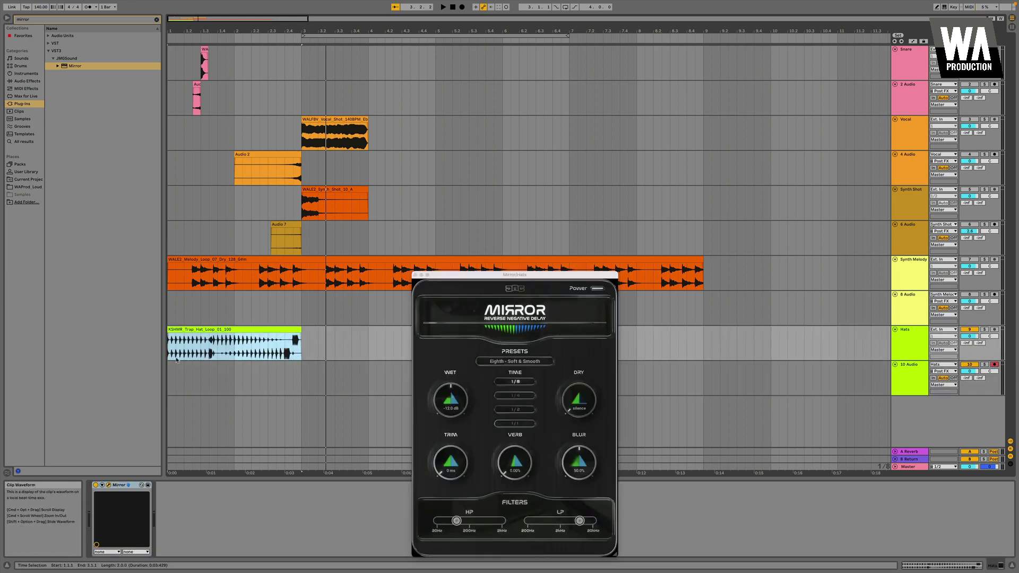
{"action": "left_click", "coordinate": [462, 7]}
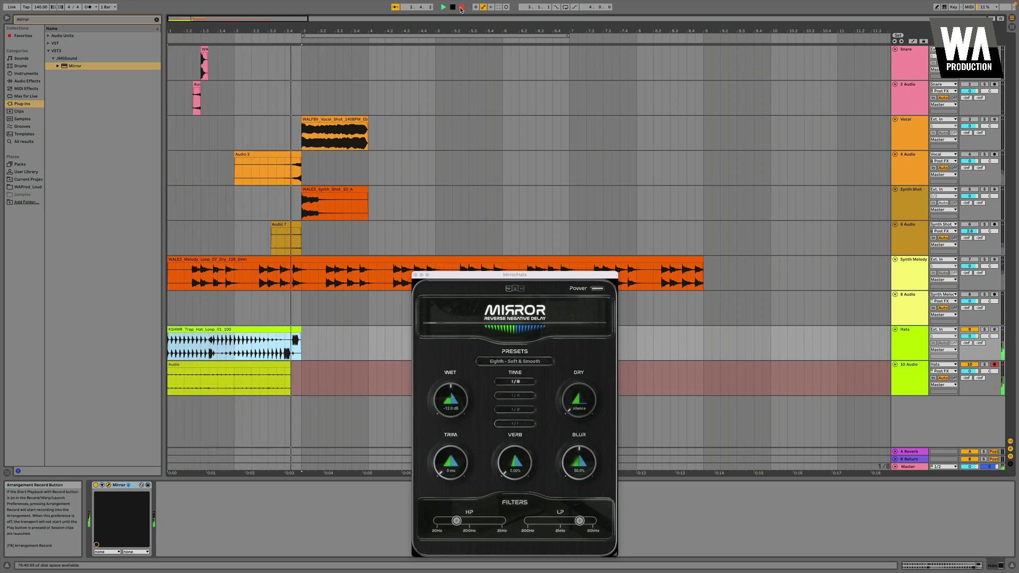
{"action": "key", "text": "space"}
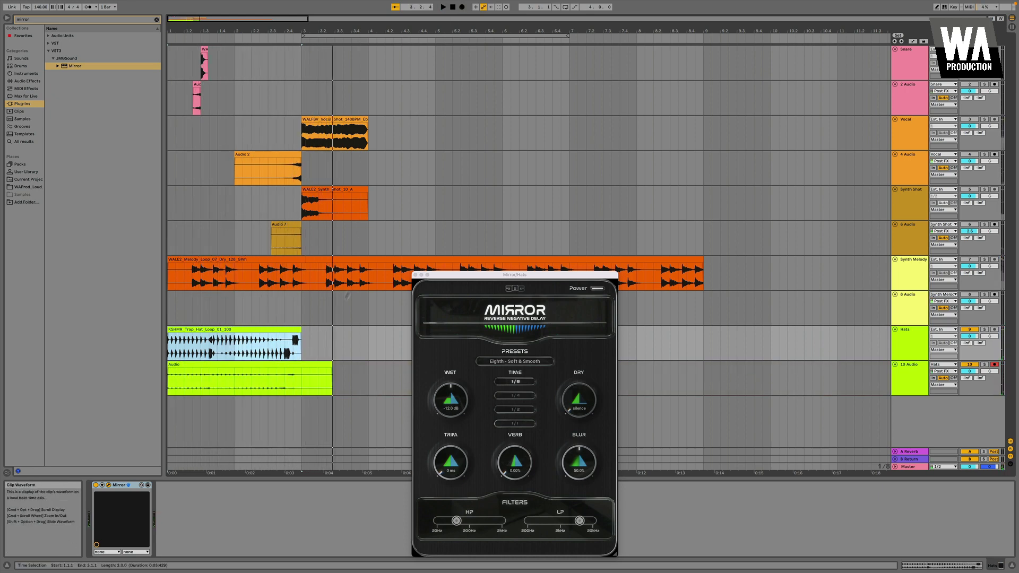
Delete the Mirror plugin from the Hats track.
{"action": "left_click", "coordinate": [283, 370]}
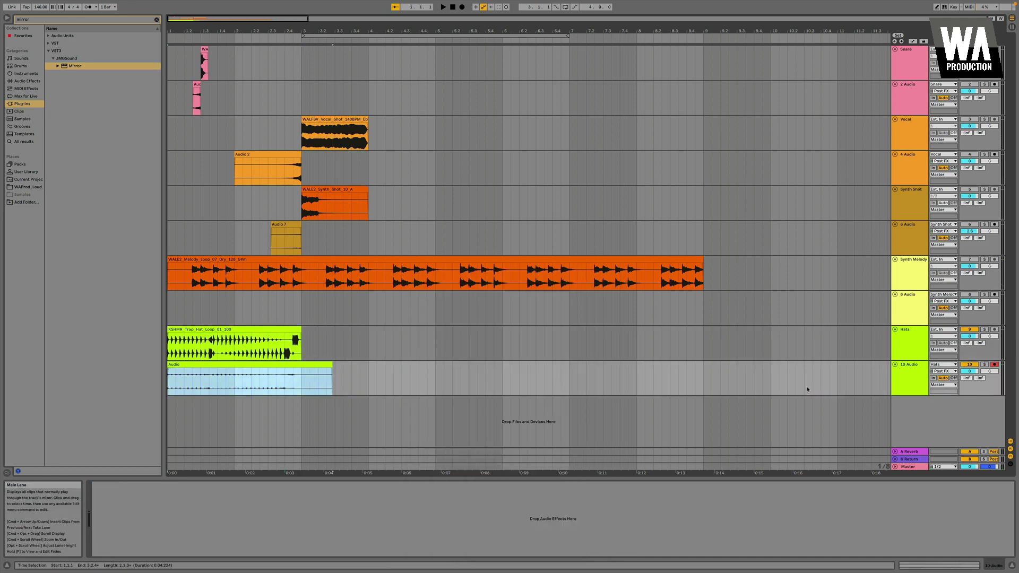
{"action": "left_click", "coordinate": [645, 343]}
{"action": "left_click", "coordinate": [207, 386]}
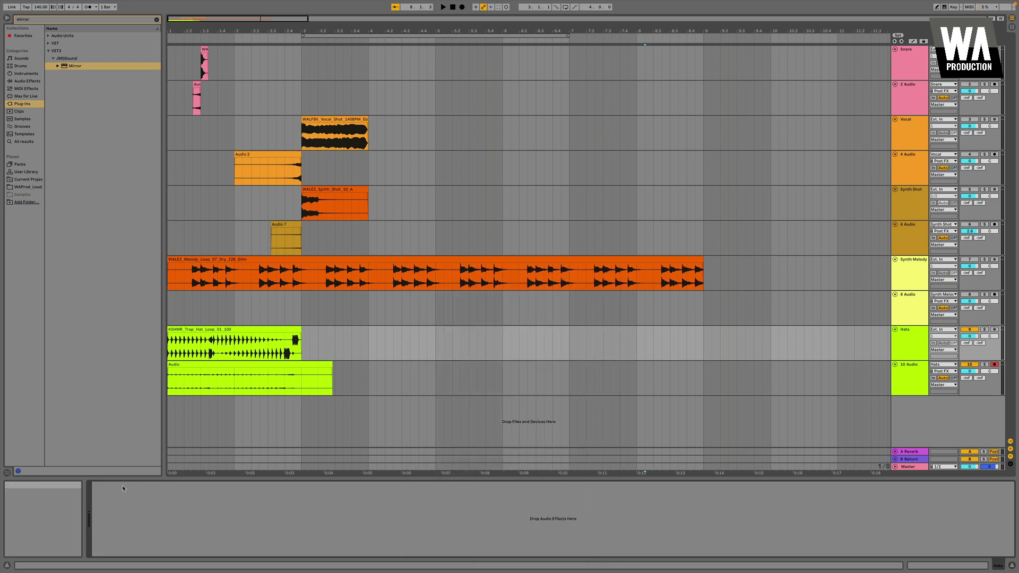
Play the dry hats together with the recorded 10 Audio layer, and solo the Hats track to compare them.
{"action": "left_click", "coordinate": [233, 329]}
{"action": "key", "text": "space"}
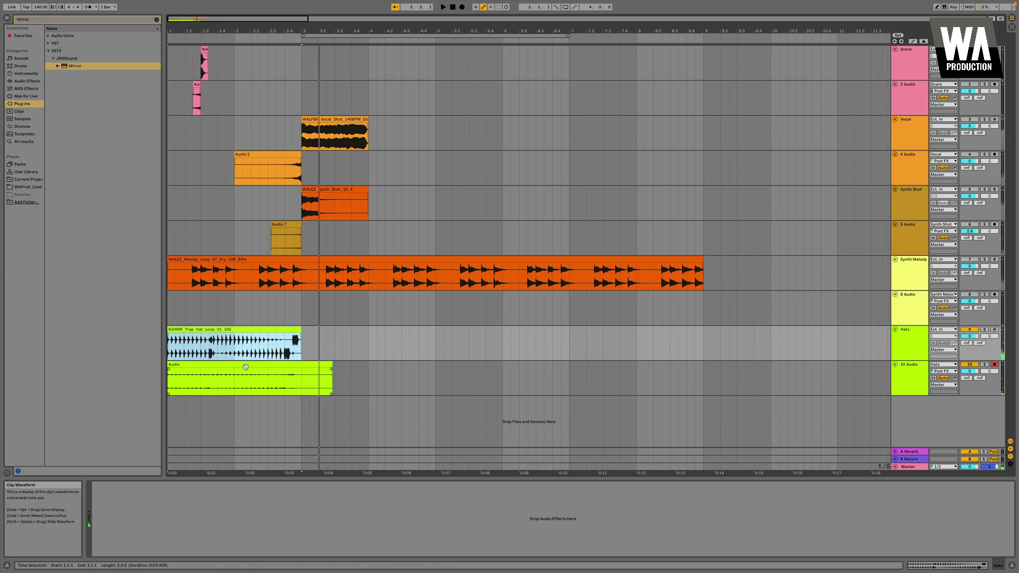
{"action": "left_click", "coordinate": [984, 330]}
{"action": "key", "text": "space"}
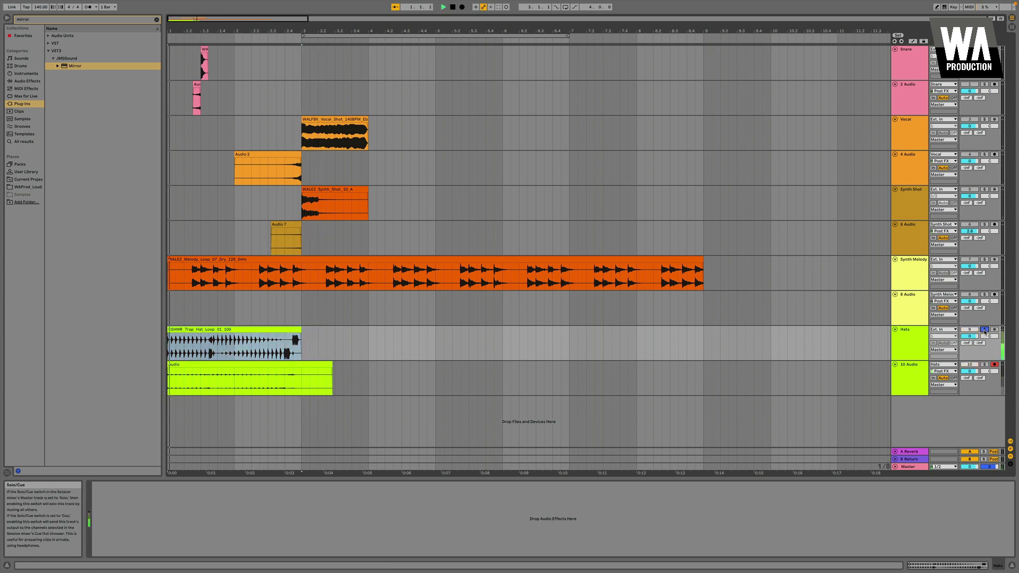
Unsolo the Hats track and trim the end of the recorded 10 Audio clip to 3.1.1, in line with the hat loop's end.
{"action": "left_click", "coordinate": [985, 330]}
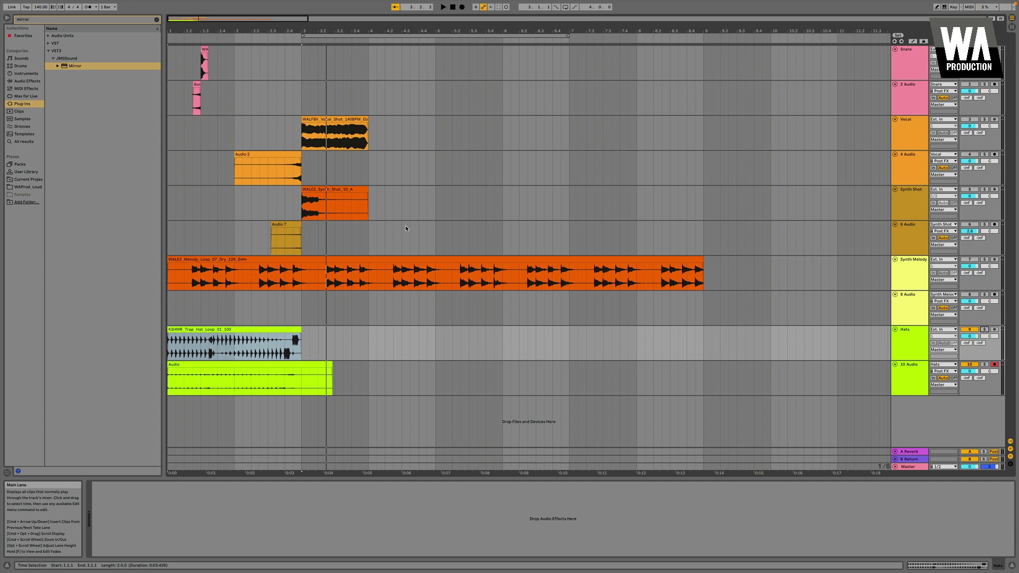
{"action": "left_click", "coordinate": [232, 372]}
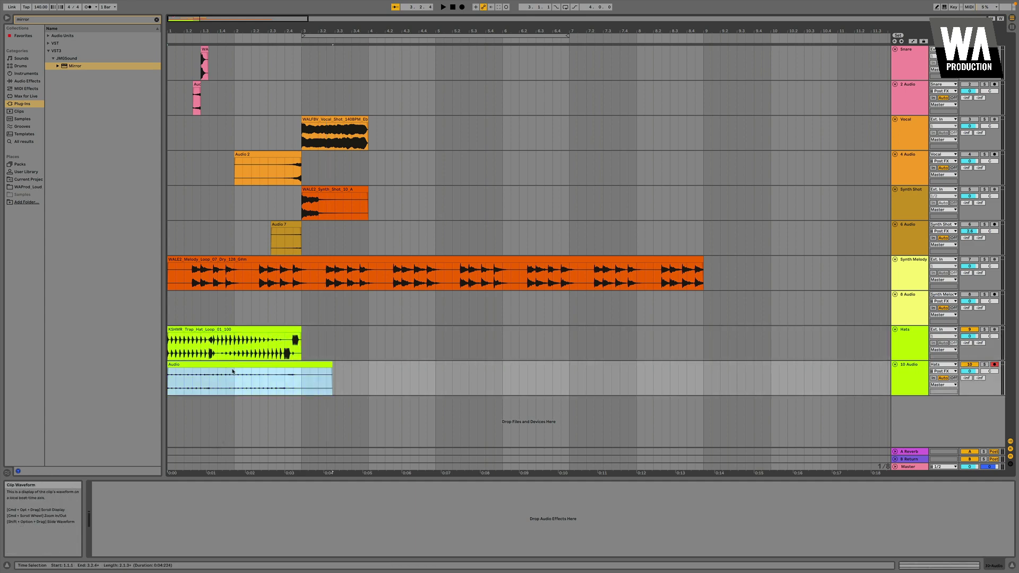
{"action": "scroll", "coordinate": [232, 371], "scroll_direction": "up", "scroll_amount": 2}
{"action": "scroll", "coordinate": [233, 371], "scroll_direction": "up", "scroll_amount": 3}
{"action": "left_click", "coordinate": [232, 372]}
{"action": "key", "text": "Up"}
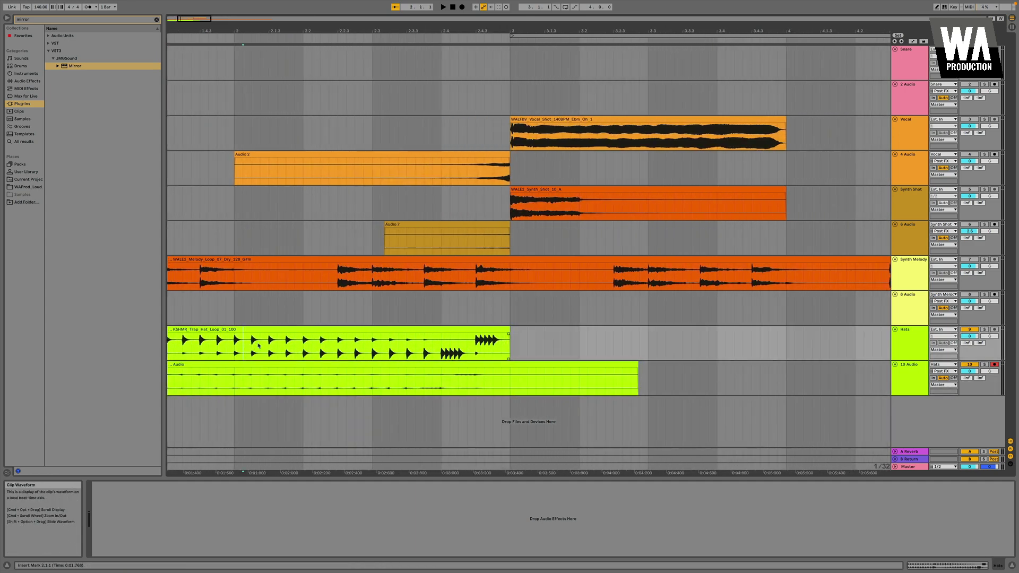
{"action": "scroll", "coordinate": [261, 373], "scroll_direction": "left", "scroll_amount": 5}
{"action": "left_click", "coordinate": [261, 372]}
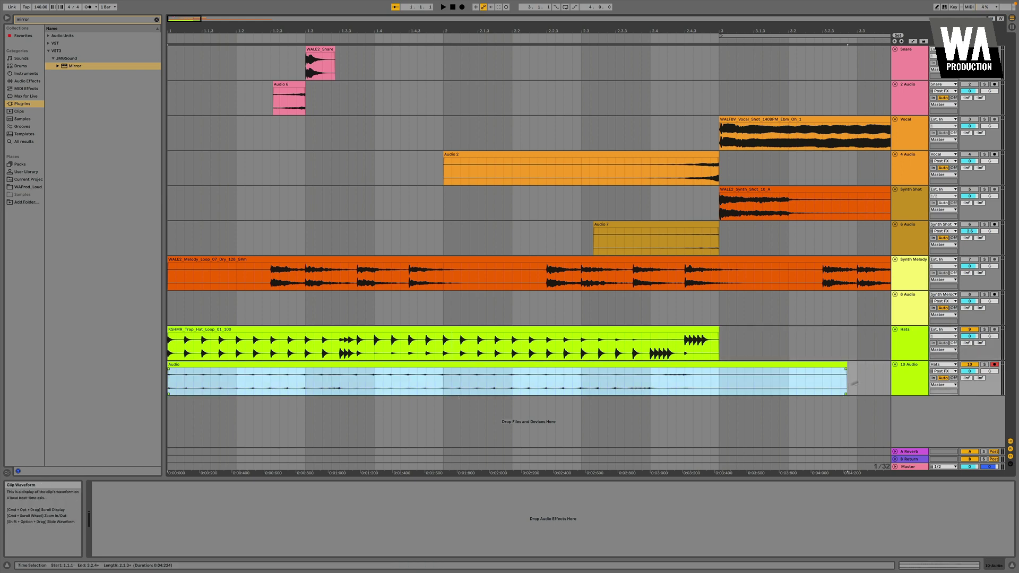
{"action": "left_click_drag", "start_coordinate": [845, 367], "coordinate": [722, 375]}
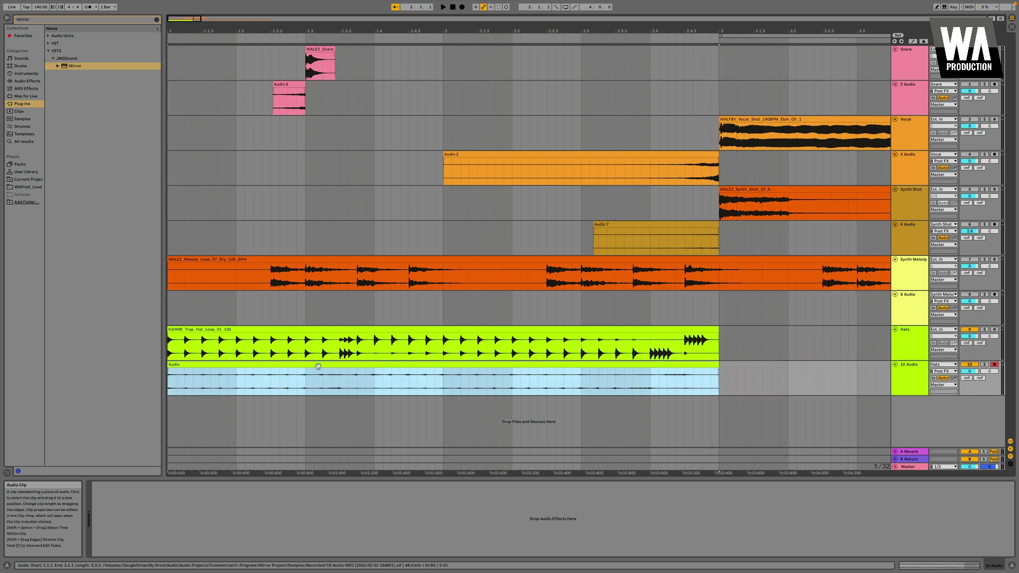
{"action": "scroll", "coordinate": [327, 358], "scroll_direction": "down", "scroll_amount": 10}
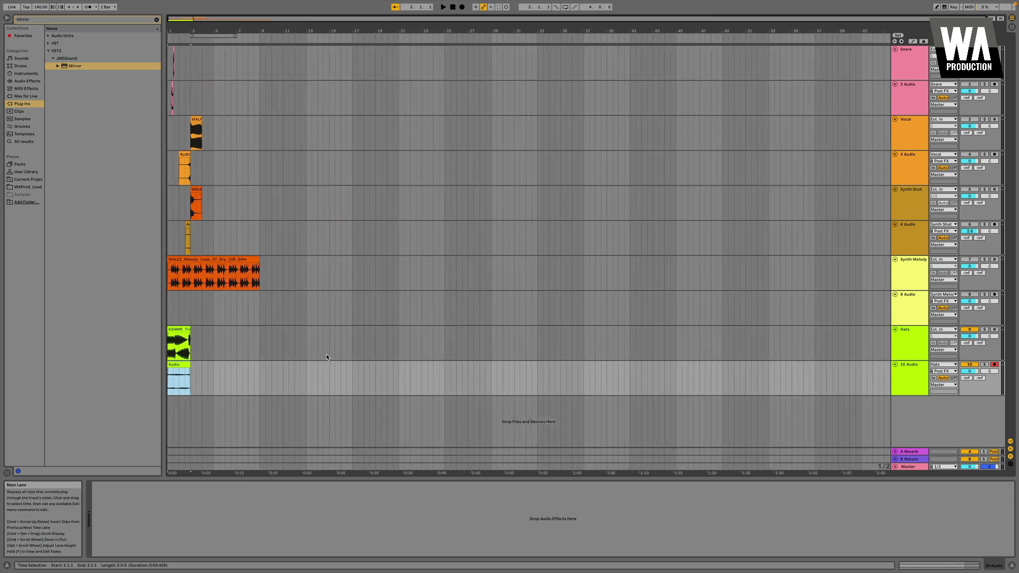
{"action": "scroll", "coordinate": [198, 299], "scroll_direction": "up", "scroll_amount": 8}
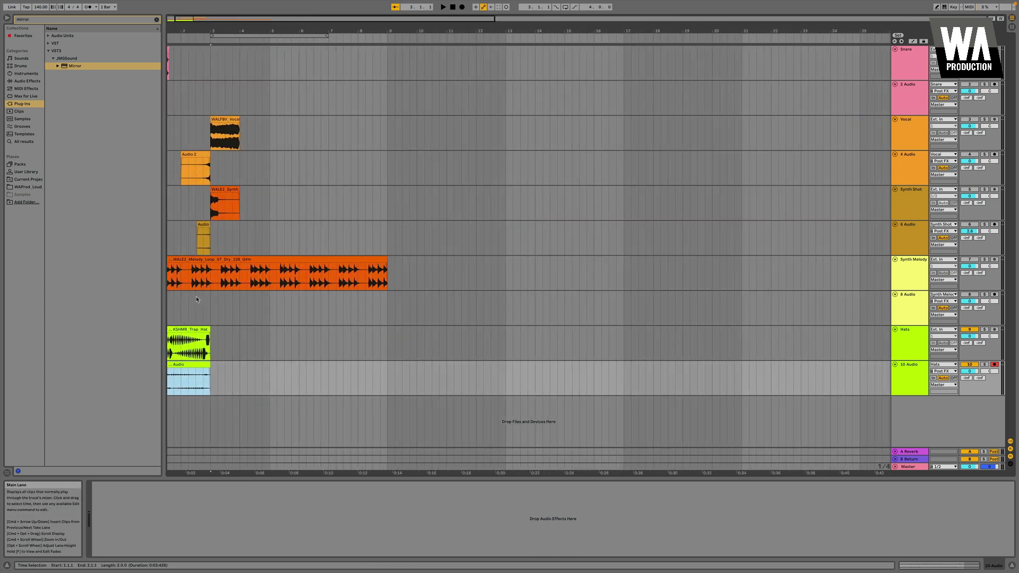
{"action": "scroll", "coordinate": [196, 297], "scroll_direction": "up", "scroll_amount": 3}
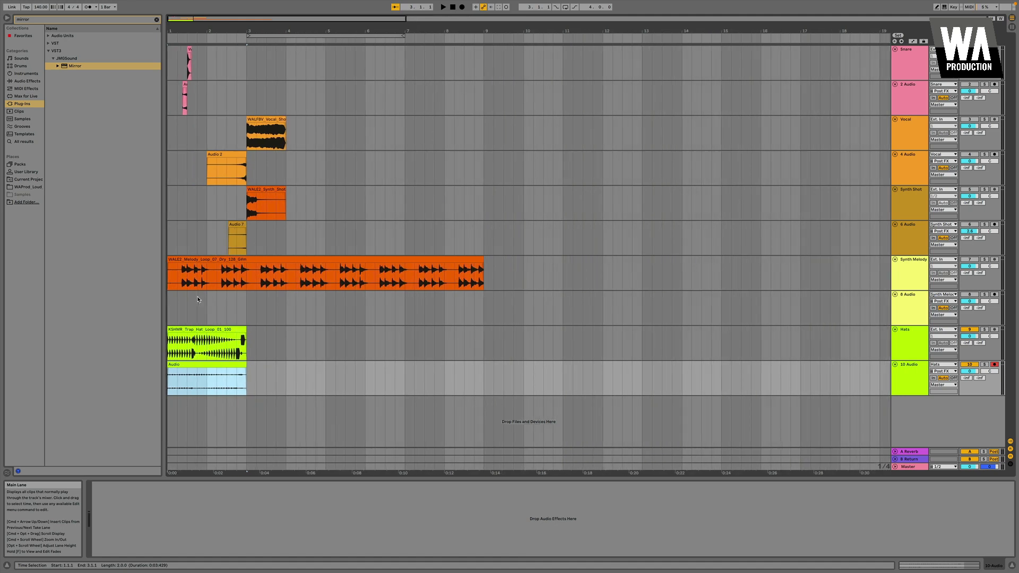